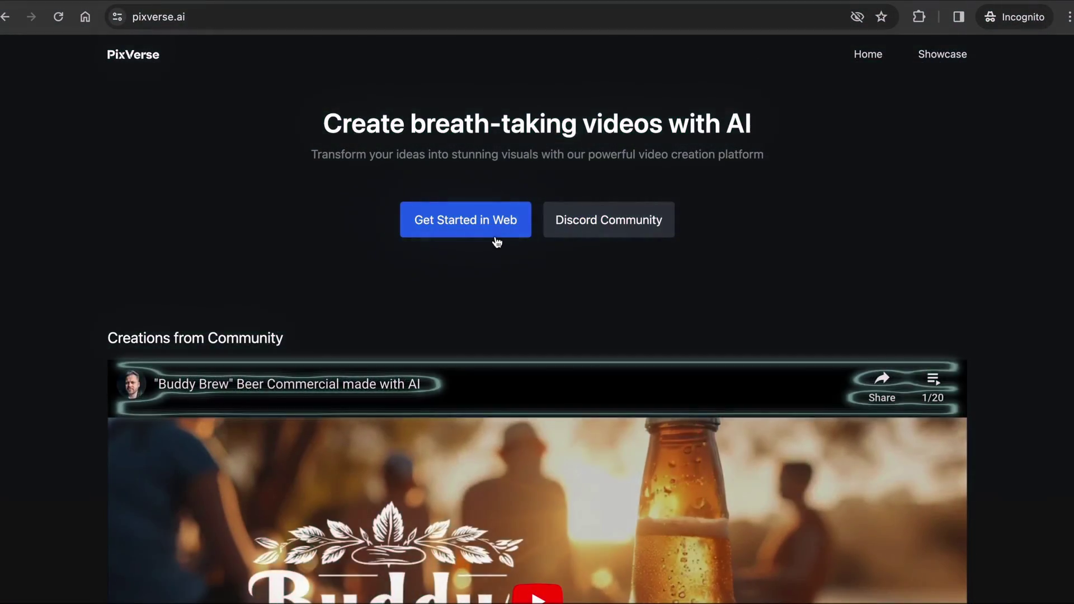
Open PixVerse's web app and scroll through the Popular Videos community gallery.
{"action": "left_click", "coordinate": [497, 233]}
{"action": "scroll", "coordinate": [455, 283], "scroll_direction": "down", "scroll_amount": 6}
{"action": "scroll", "coordinate": [471, 263], "scroll_direction": "down", "scroll_amount": 5}
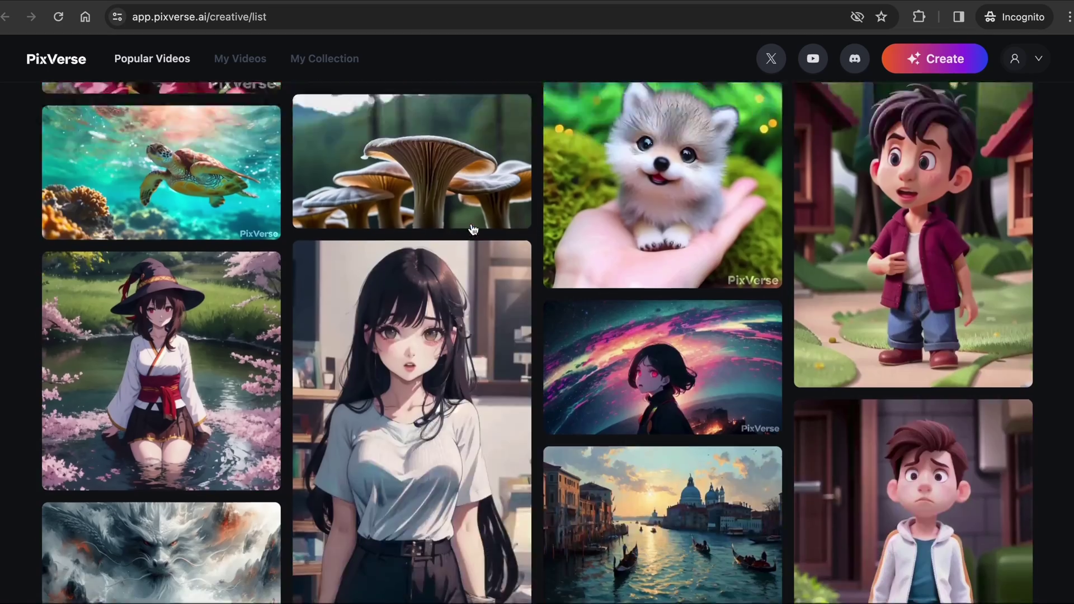
{"action": "scroll", "coordinate": [749, 508], "scroll_direction": "down", "scroll_amount": 15}
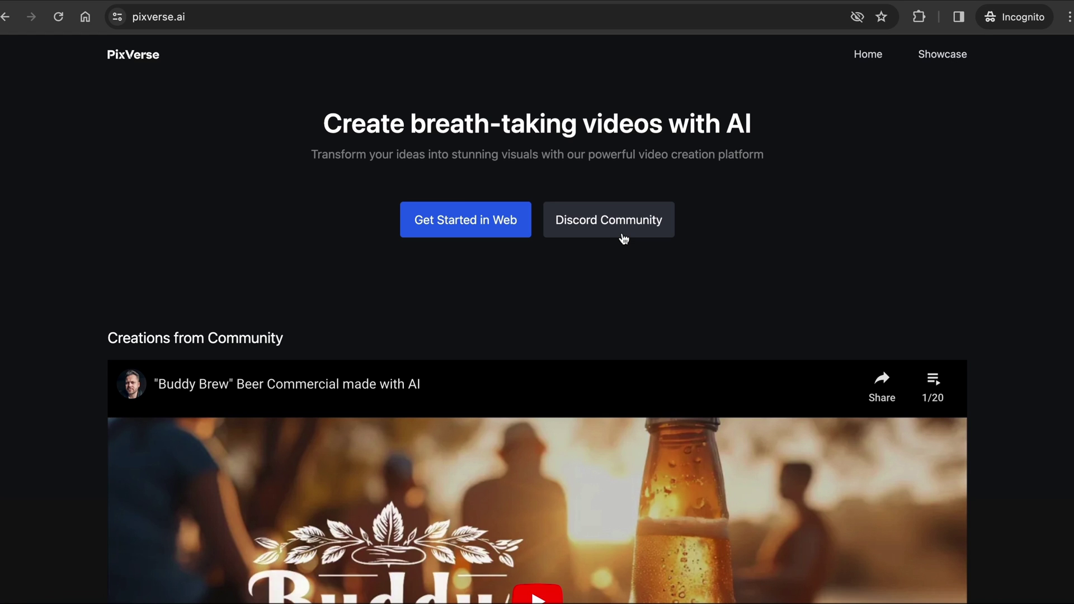
{"action": "left_click", "coordinate": [505, 232]}
{"action": "scroll", "coordinate": [576, 474], "scroll_direction": "down", "scroll_amount": 10}
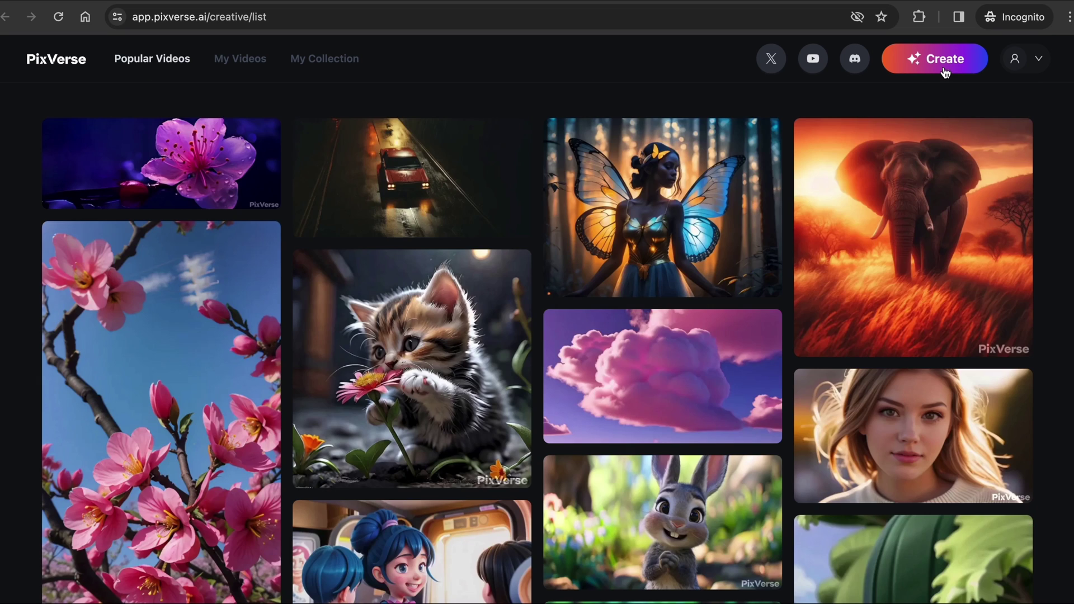
Open the video creation page and compare the Image and Text modes, settling on Text.
{"action": "left_click", "coordinate": [935, 59]}
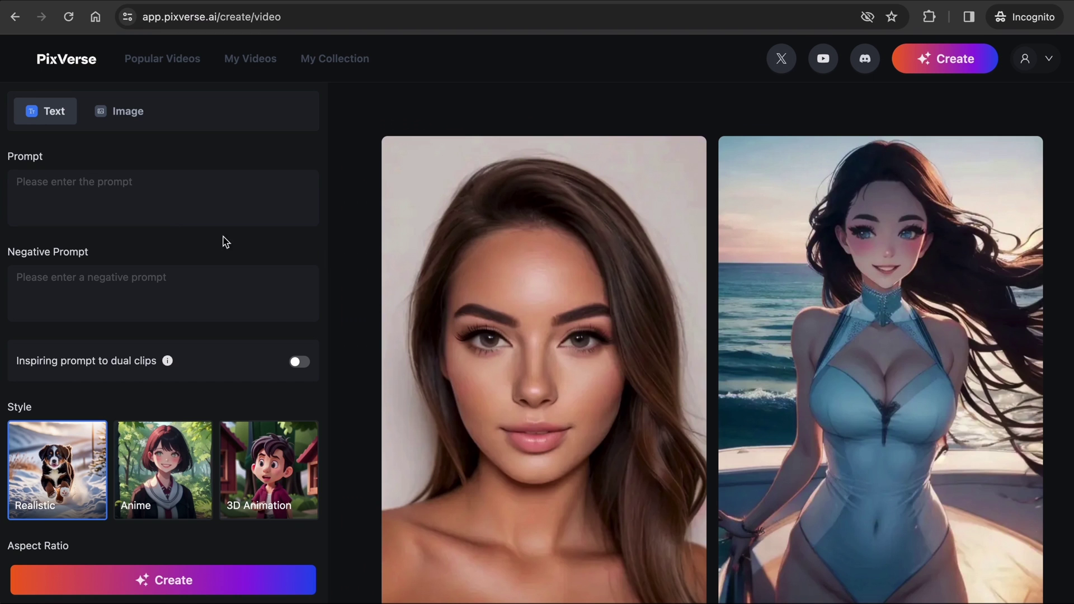
{"action": "left_click", "coordinate": [138, 124]}
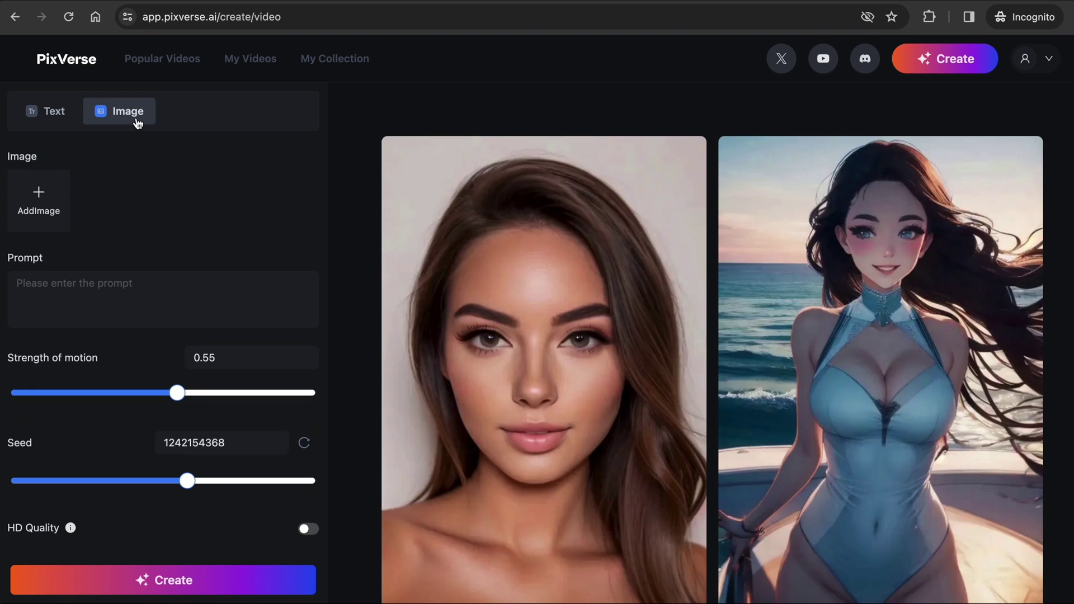
{"action": "left_click", "coordinate": [49, 115]}
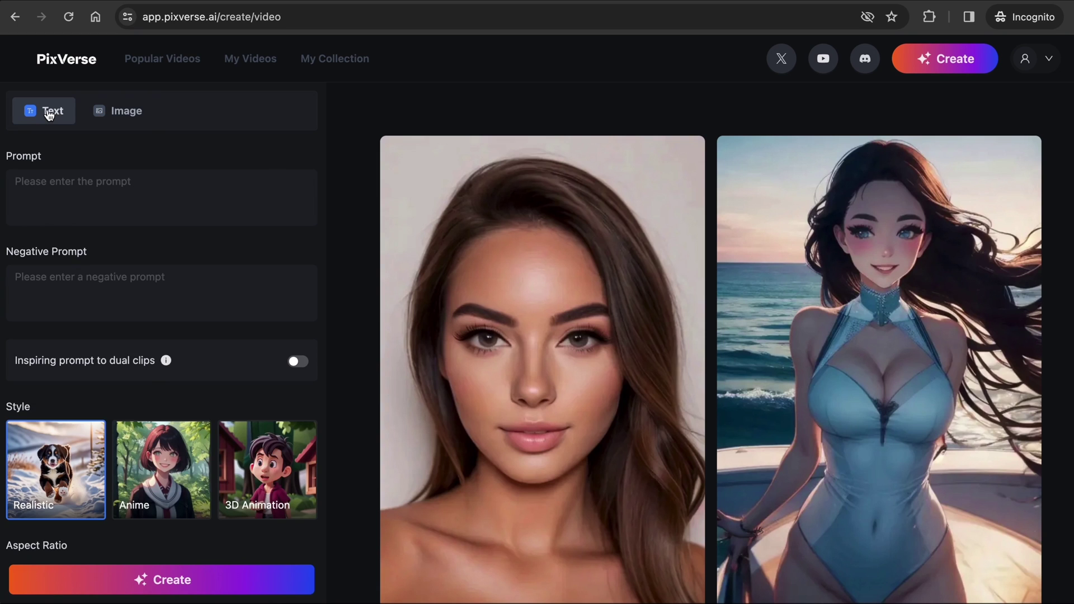
{"action": "left_click", "coordinate": [136, 121]}
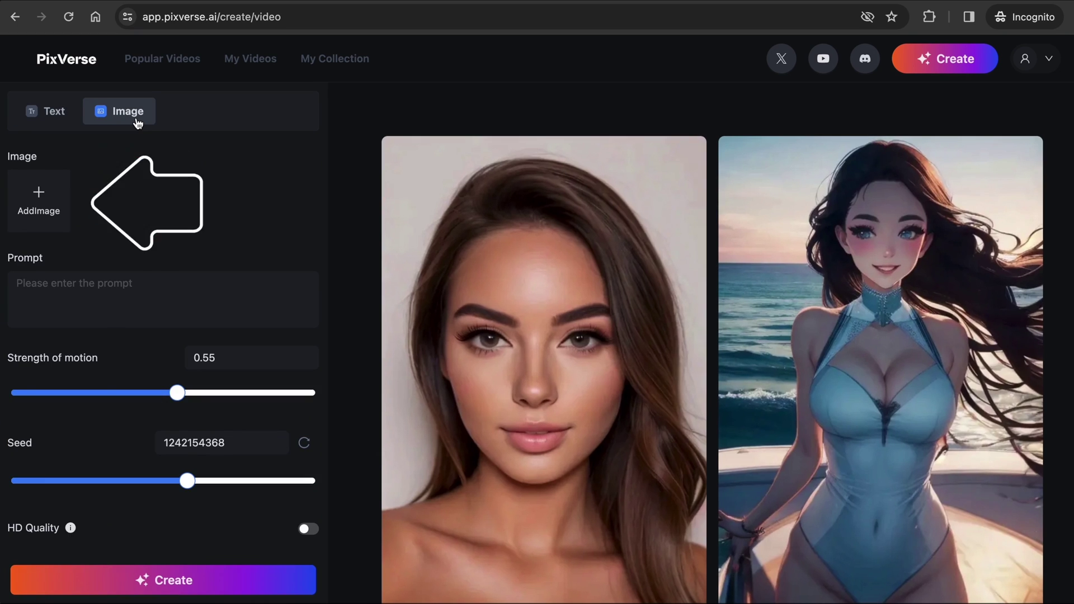
{"action": "left_click", "coordinate": [54, 121]}
Enter the prompt 'beautiful instagram influencer model' with the Realistic style.
{"action": "left_click", "coordinate": [115, 217]}
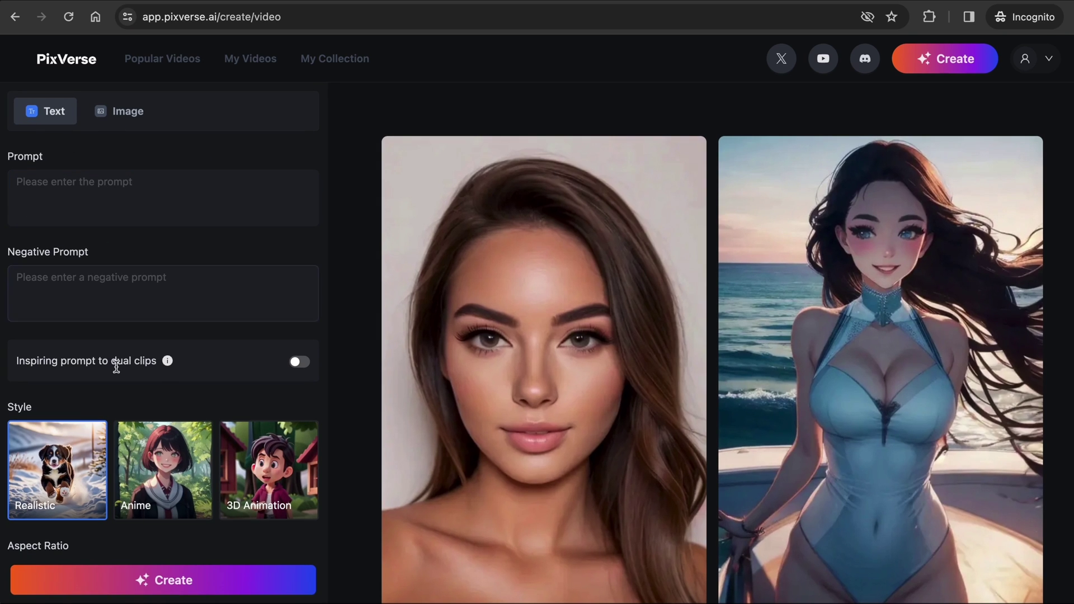
{"action": "mouse_move", "coordinate": [171, 366]}
{"action": "scroll", "coordinate": [262, 338], "scroll_direction": "down", "scroll_amount": 3}
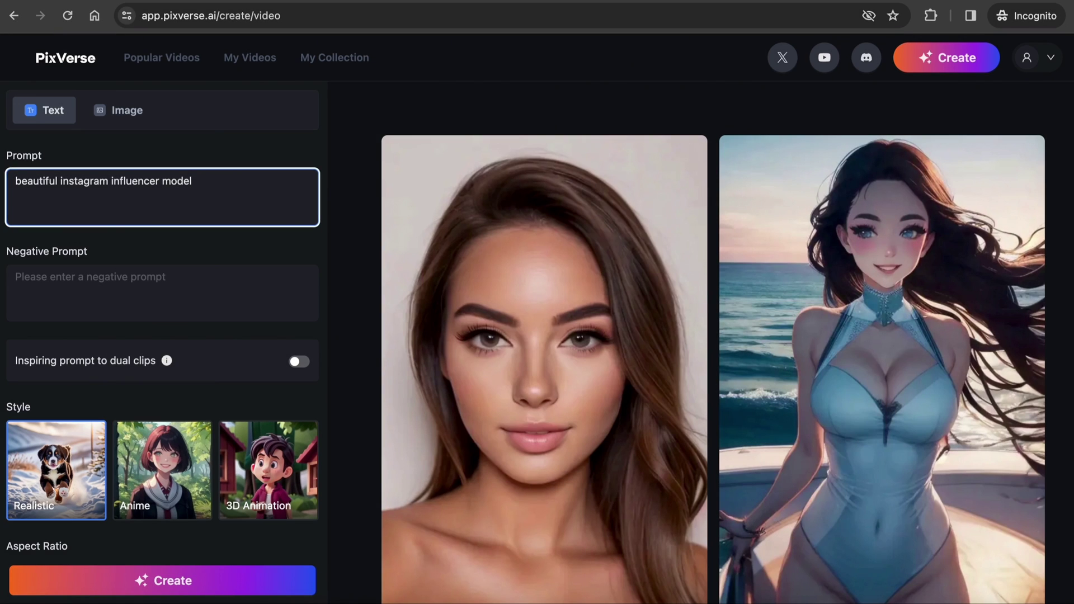
Generate the influencer-model video, view it, then delete 'influencer' from the prompt.
{"action": "left_click", "coordinate": [218, 585]}
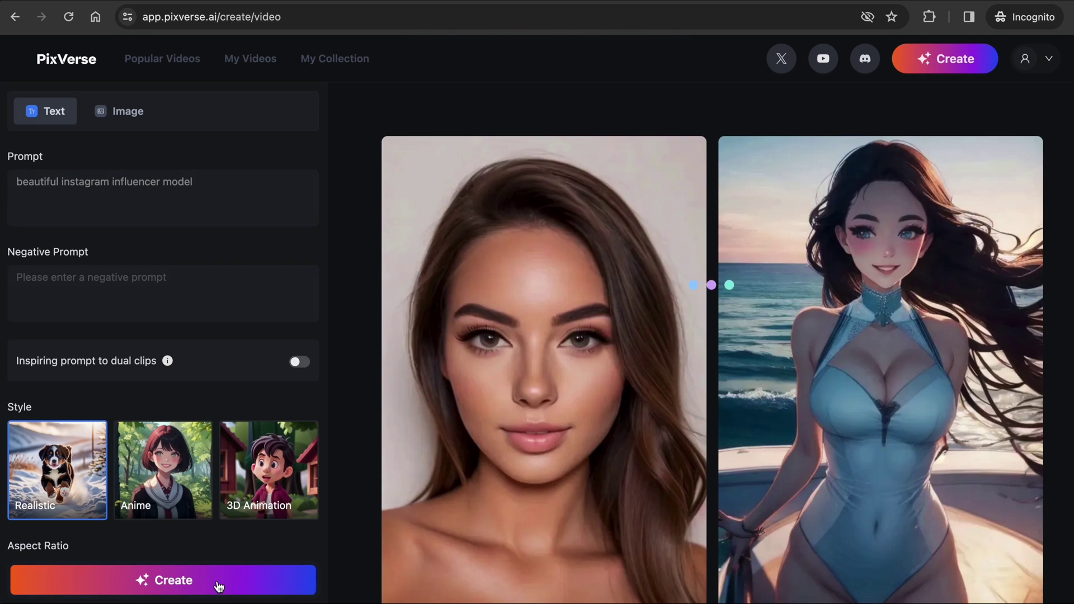
{"action": "left_click", "coordinate": [599, 201]}
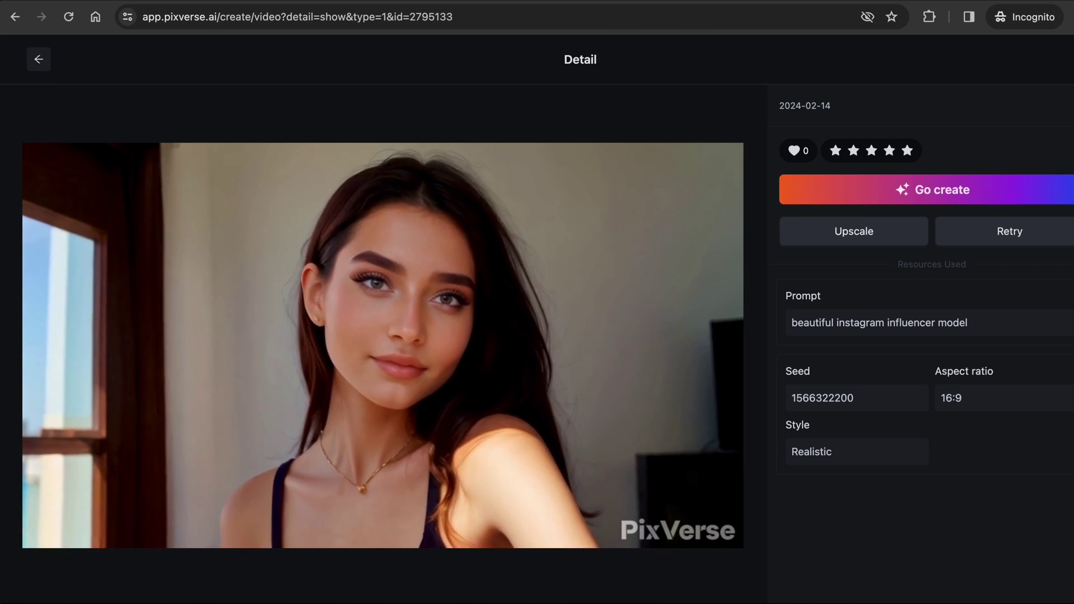
{"action": "left_click", "coordinate": [39, 59]}
{"action": "double_click", "coordinate": [163, 181]}
{"action": "key", "text": "BackSpace"}
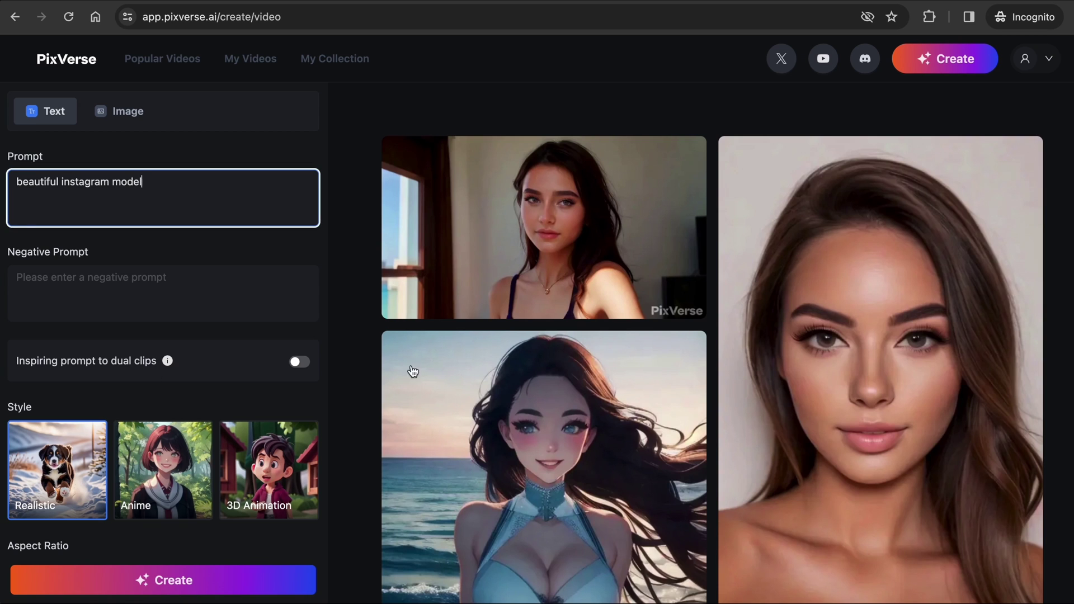
Download the earlier portrait video and save it to the Downloads folder.
{"action": "left_click", "coordinate": [831, 358]}
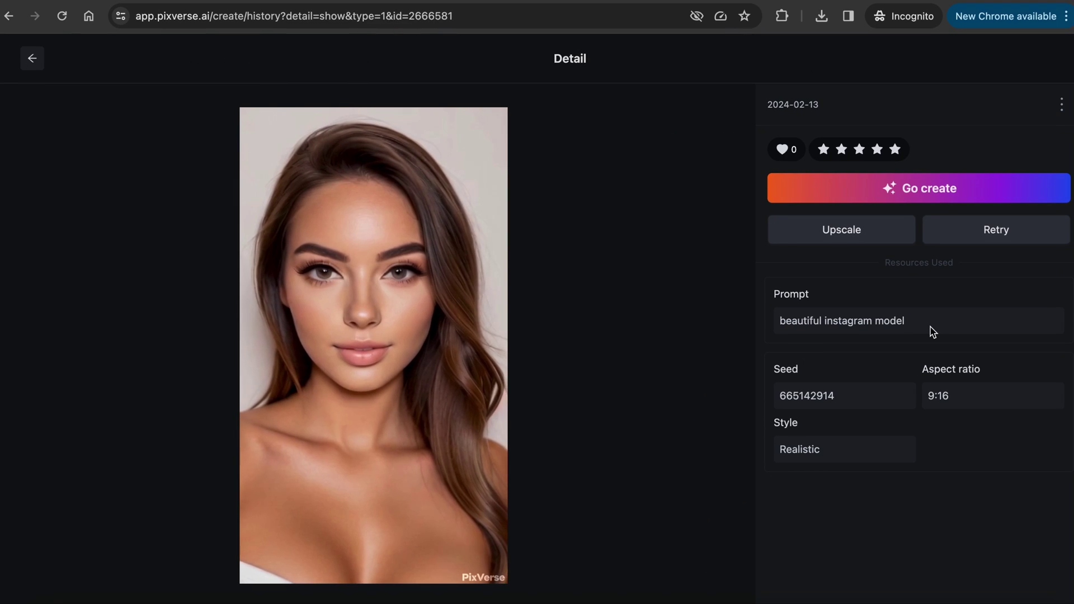
{"action": "mouse_move", "coordinate": [477, 467]}
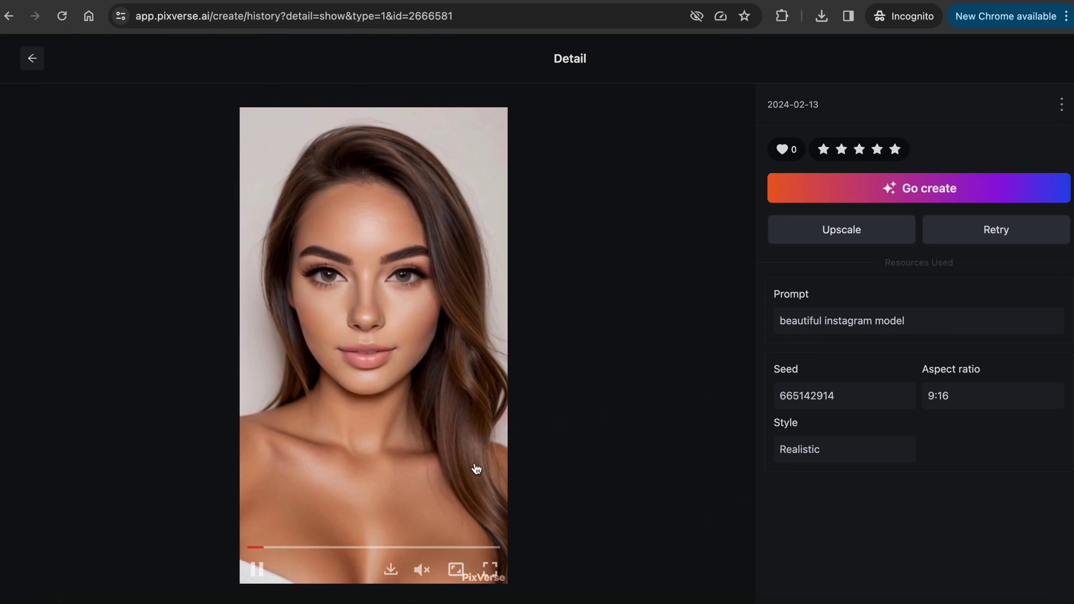
{"action": "left_click", "coordinate": [399, 570]}
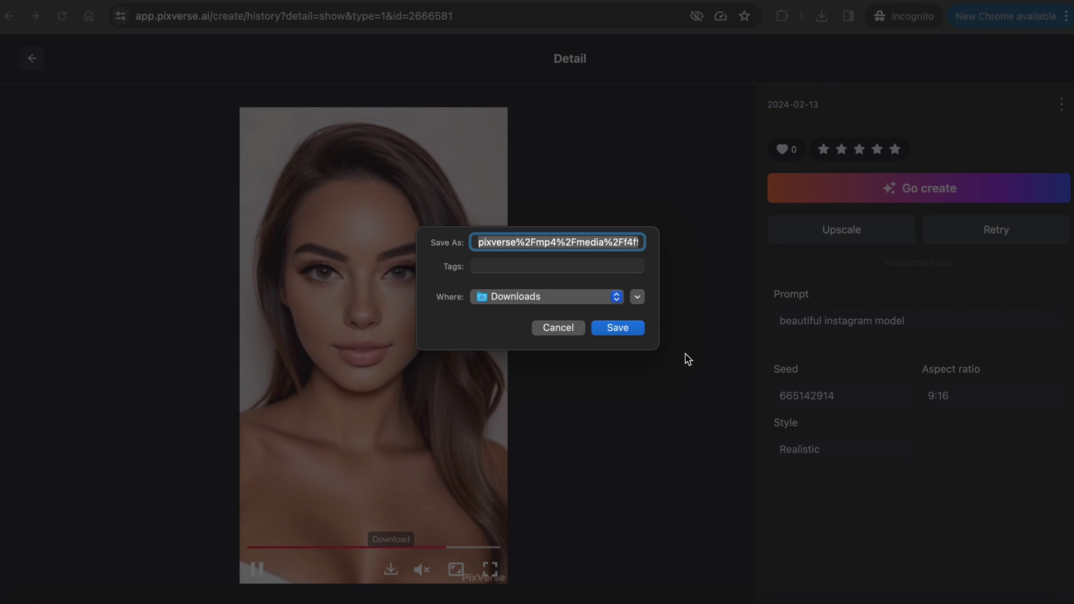
{"action": "left_click", "coordinate": [638, 331]}
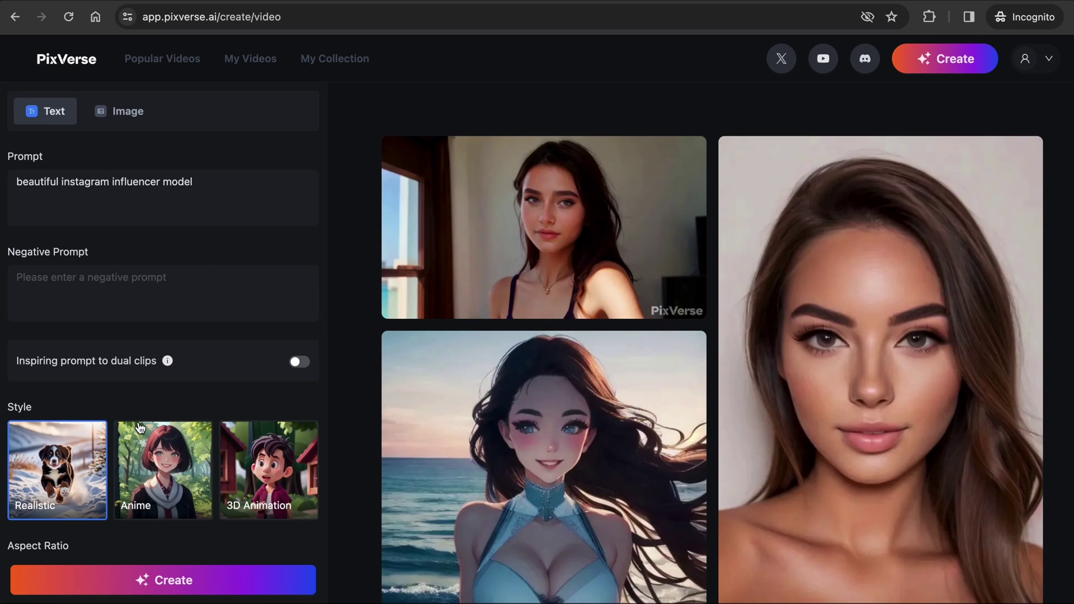
{"action": "scroll", "coordinate": [141, 491], "scroll_direction": "down", "scroll_amount": 3}
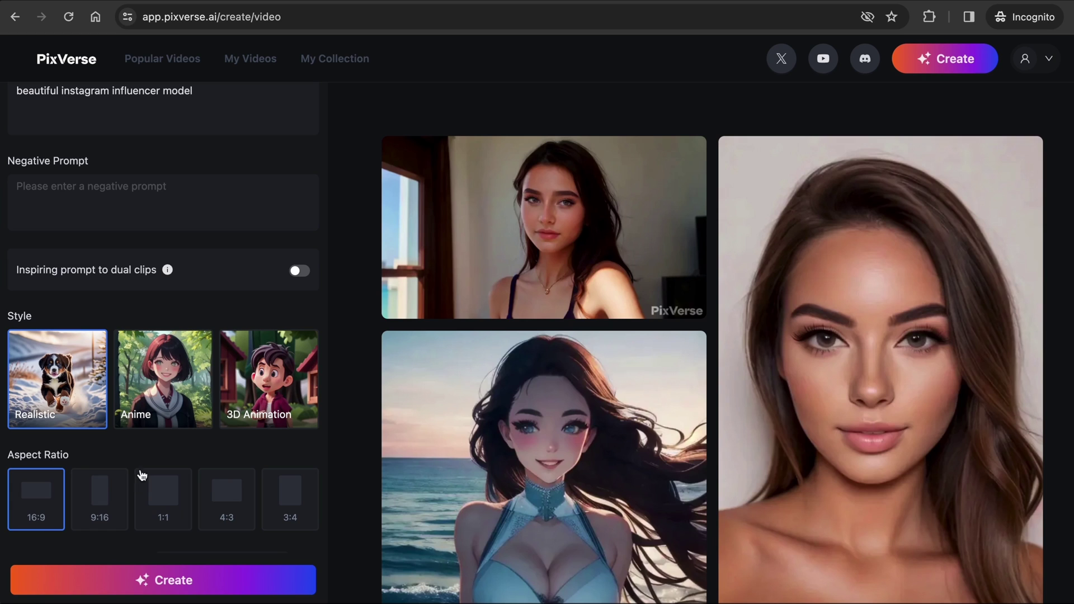
{"action": "scroll", "coordinate": [142, 479], "scroll_direction": "down", "scroll_amount": 2}
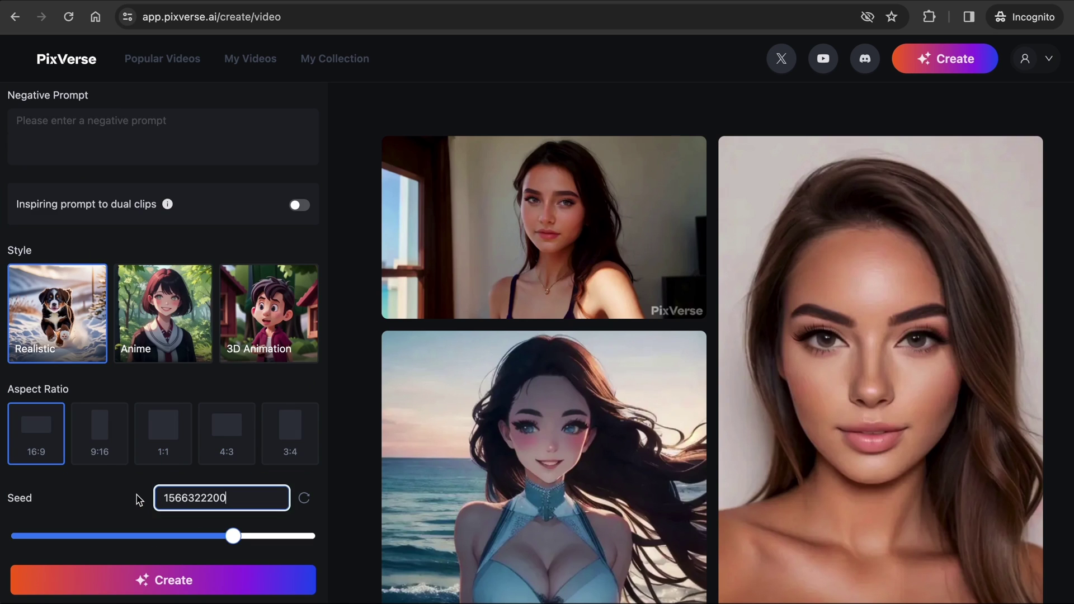
{"action": "scroll", "coordinate": [310, 331], "scroll_direction": "up", "scroll_amount": 5}
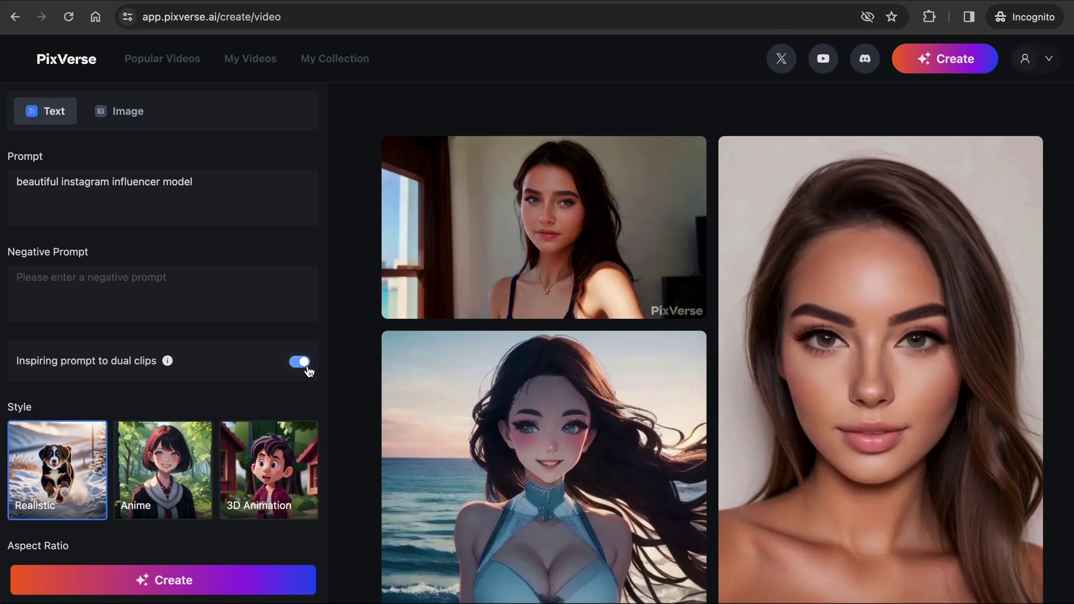
{"action": "left_click", "coordinate": [208, 425]}
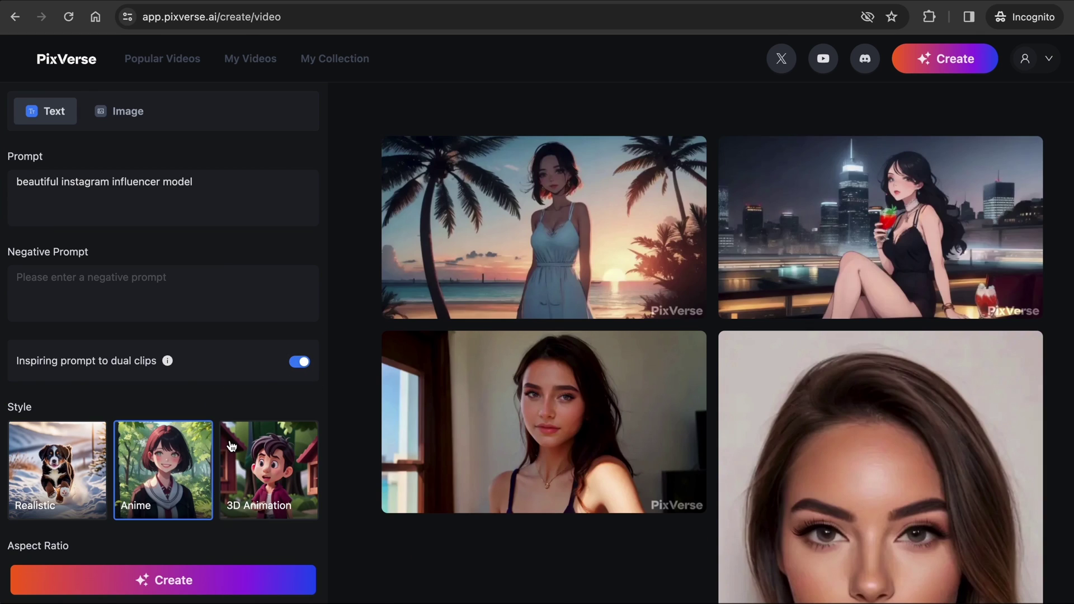
Review the beach anime clip's details and check the Realistic clip's seed value.
{"action": "left_click", "coordinate": [503, 252]}
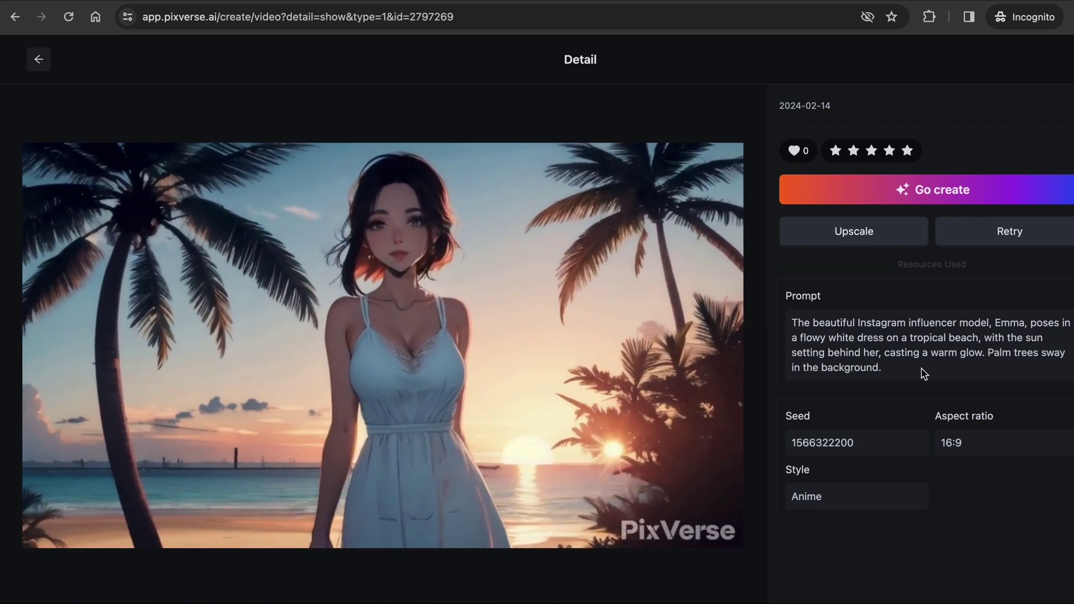
{"action": "scroll", "coordinate": [273, 211], "scroll_direction": "down", "scroll_amount": 1}
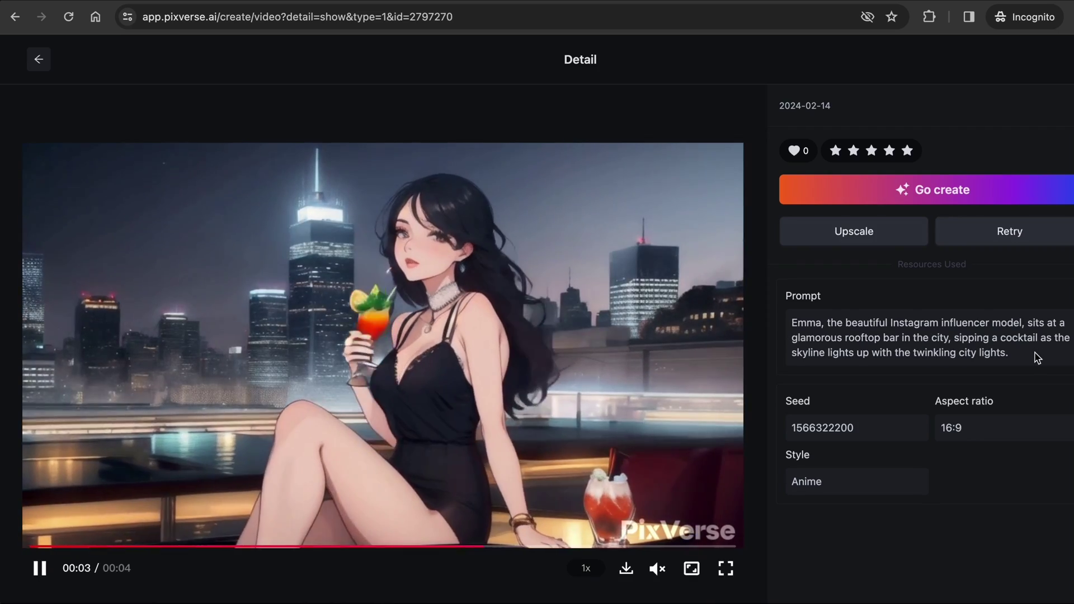
{"action": "scroll", "coordinate": [918, 468], "scroll_direction": "down", "scroll_amount": 1}
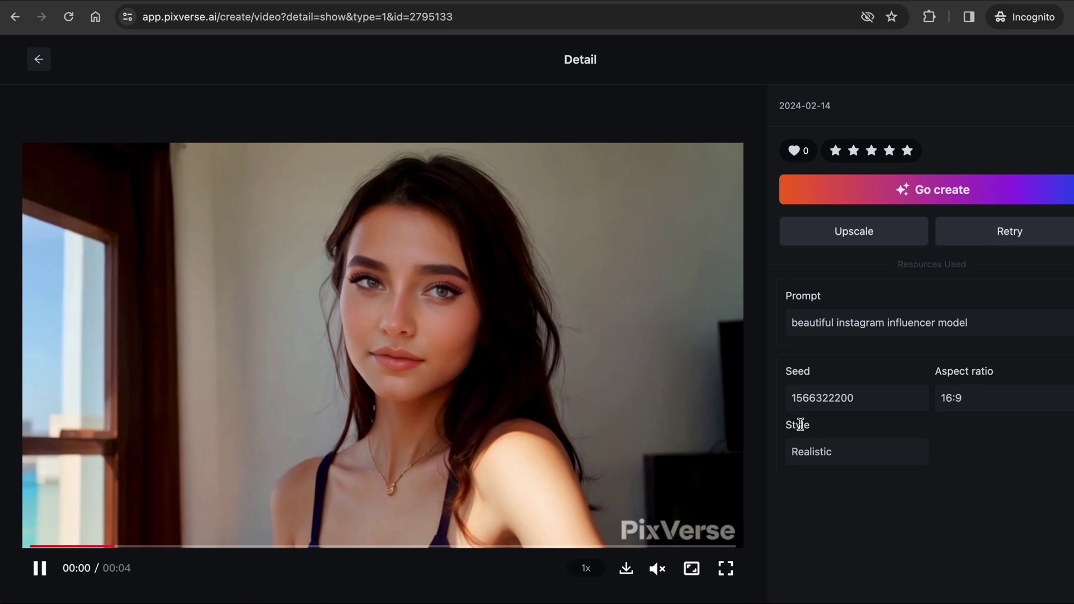
{"action": "left_click_drag", "start_coordinate": [876, 401], "coordinate": [770, 400]}
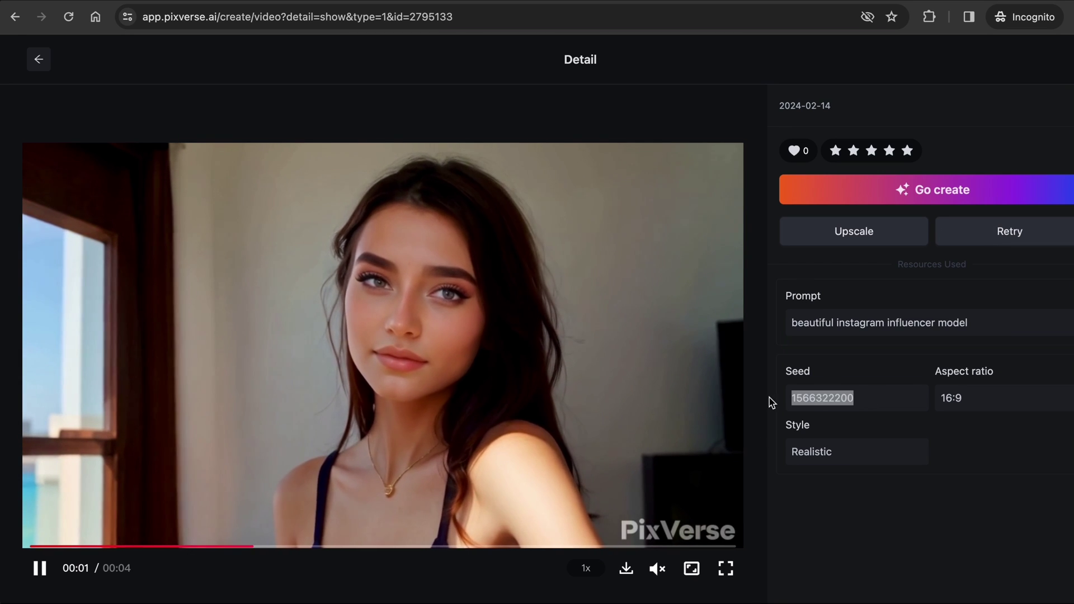
{"action": "left_click", "coordinate": [877, 405]}
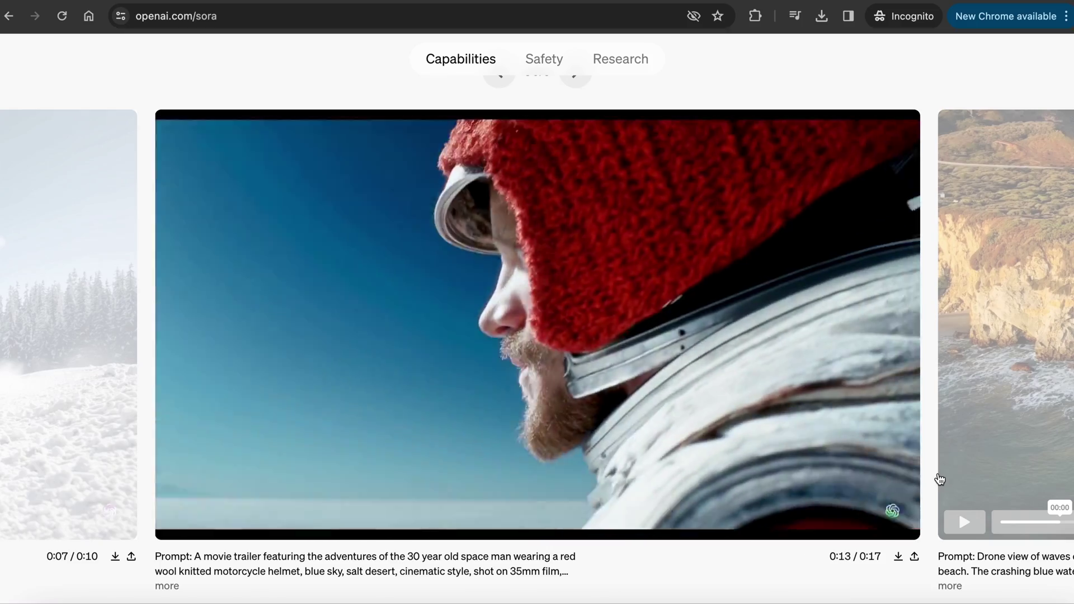
Step the Sora carousel forward to the Big Sur drone, then the fluffy monster clip.
{"action": "left_click", "coordinate": [939, 480]}
{"action": "left_click", "coordinate": [940, 480]}
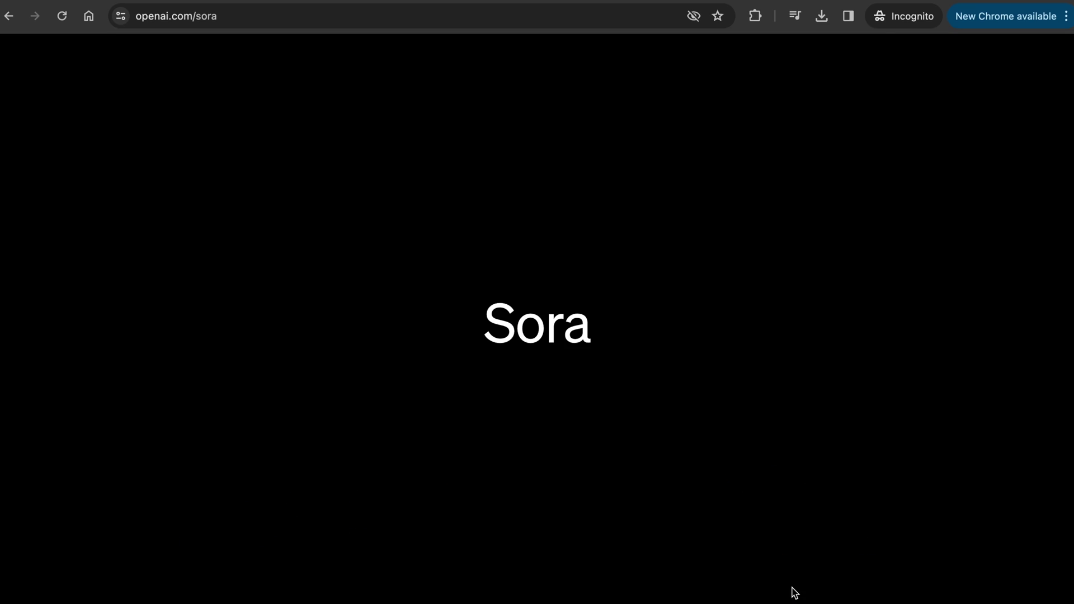
Generate an image-to-video clip from the gym photo at motion strength 0.01 and open it.
{"action": "left_click", "coordinate": [955, 59]}
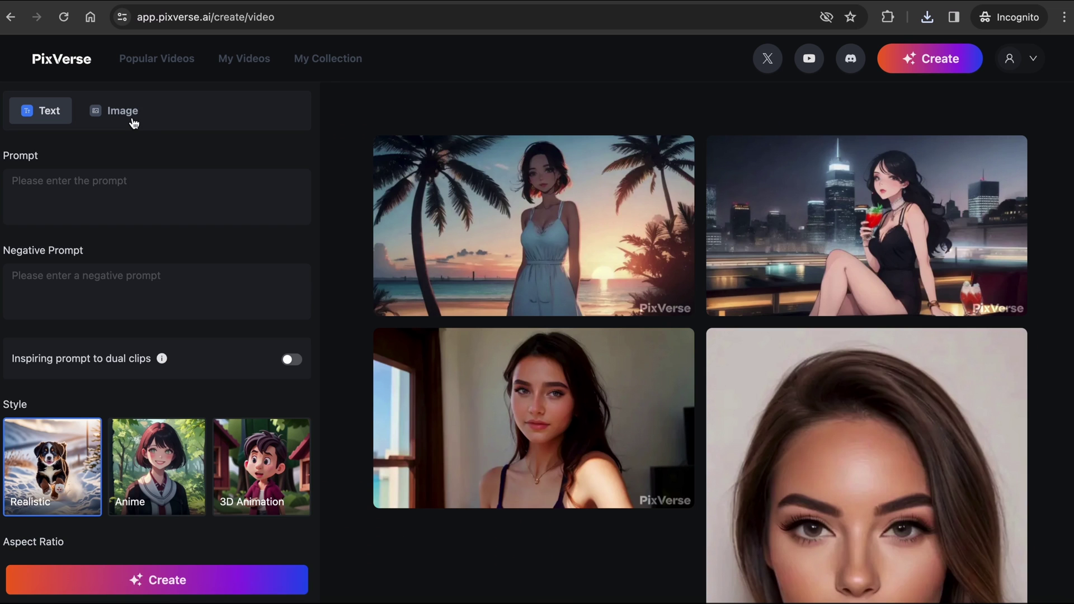
{"action": "left_click", "coordinate": [132, 115]}
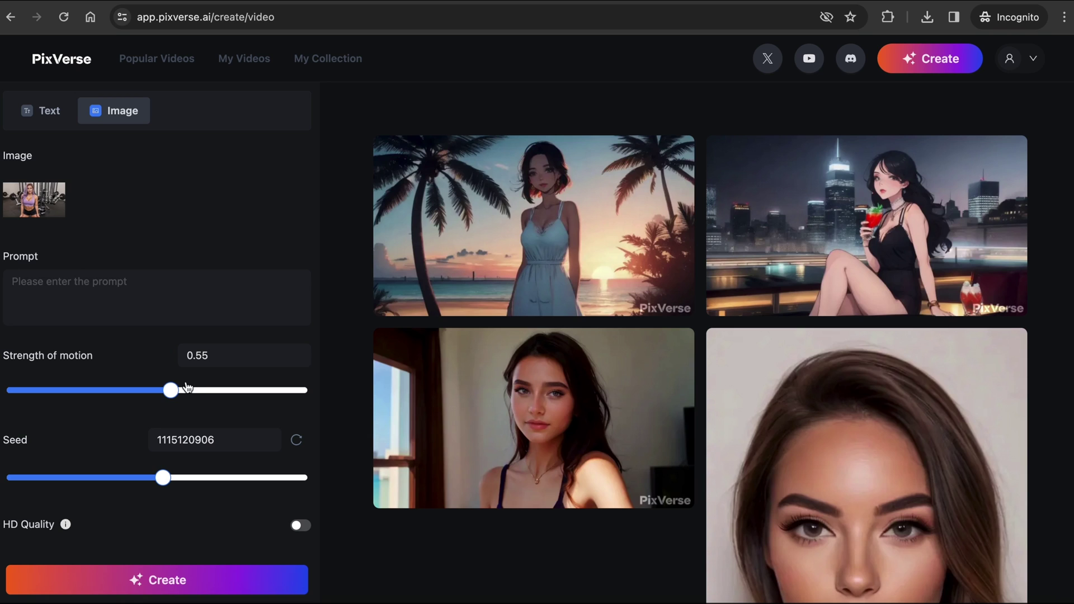
{"action": "left_click_drag", "start_coordinate": [161, 394], "coordinate": [17, 391]}
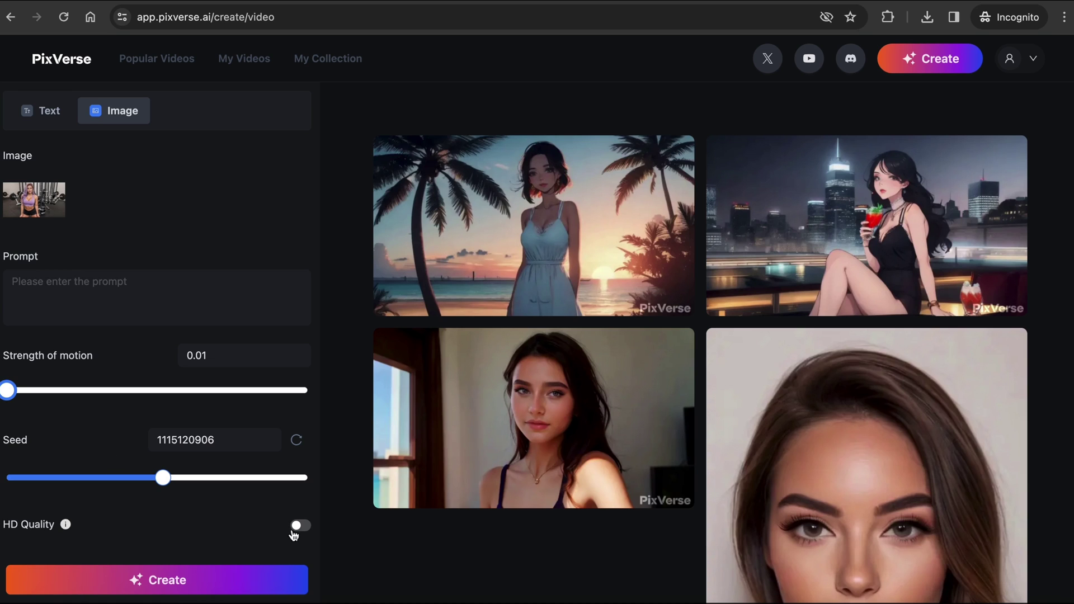
{"action": "left_click", "coordinate": [226, 586]}
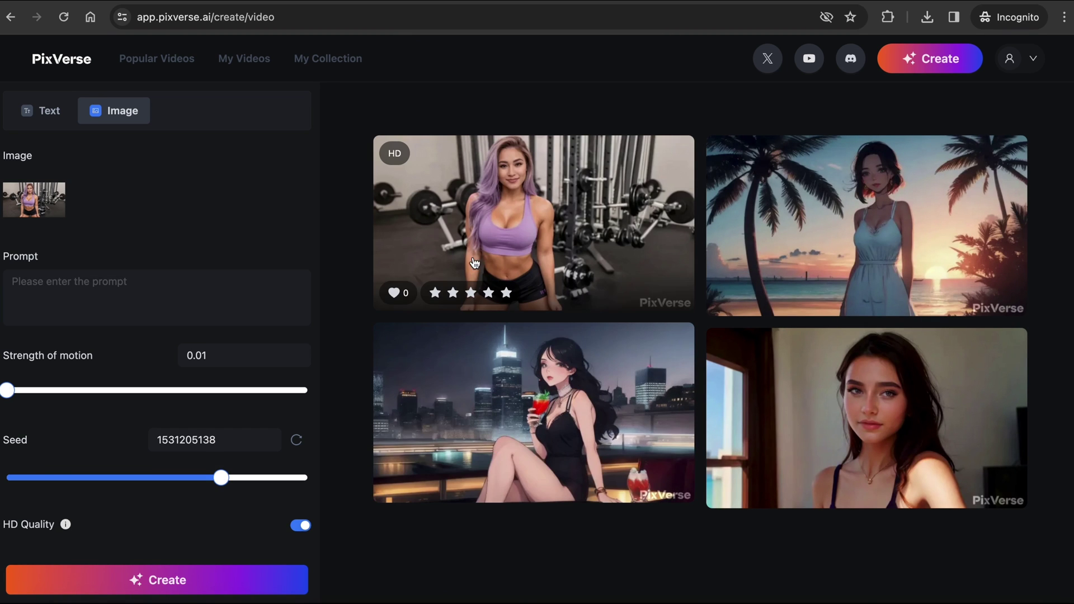
{"action": "left_click", "coordinate": [503, 223]}
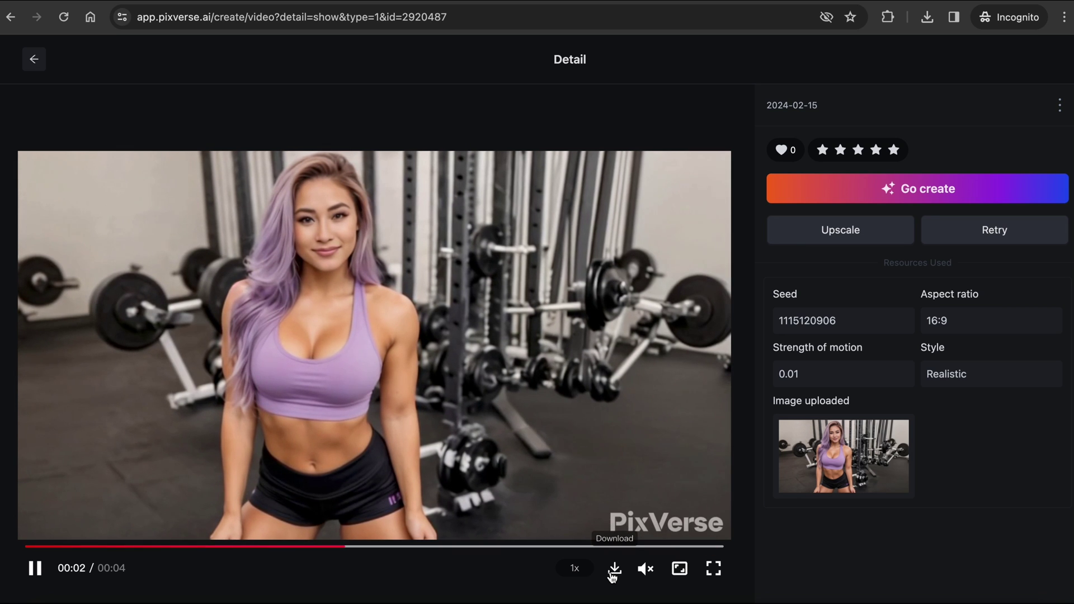
Download the gym clip from its detail page and save it in Downloads.
{"action": "left_click", "coordinate": [614, 571]}
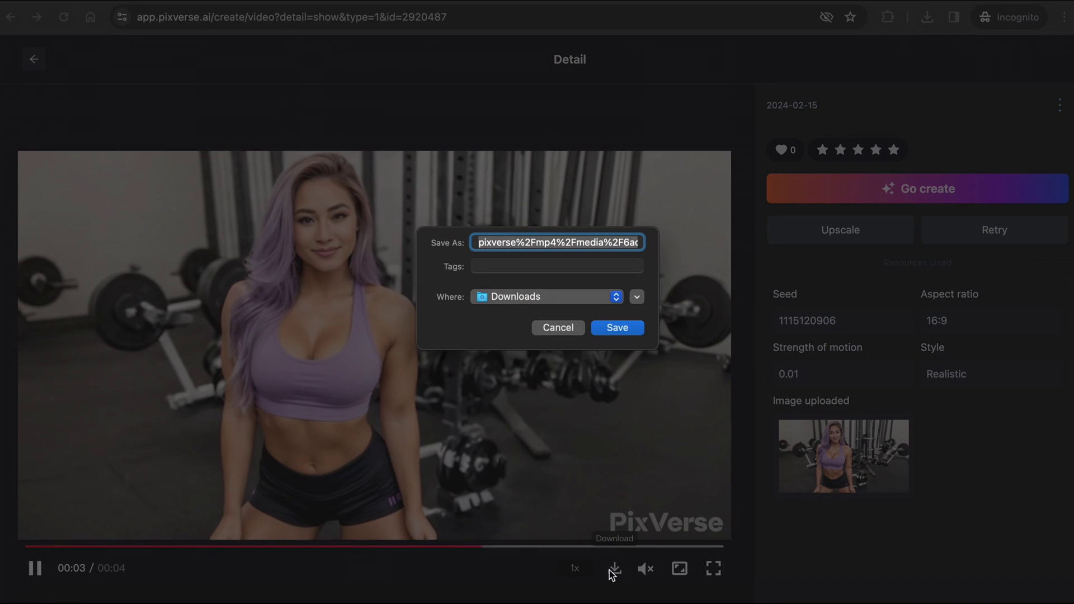
{"action": "left_click", "coordinate": [617, 328]}
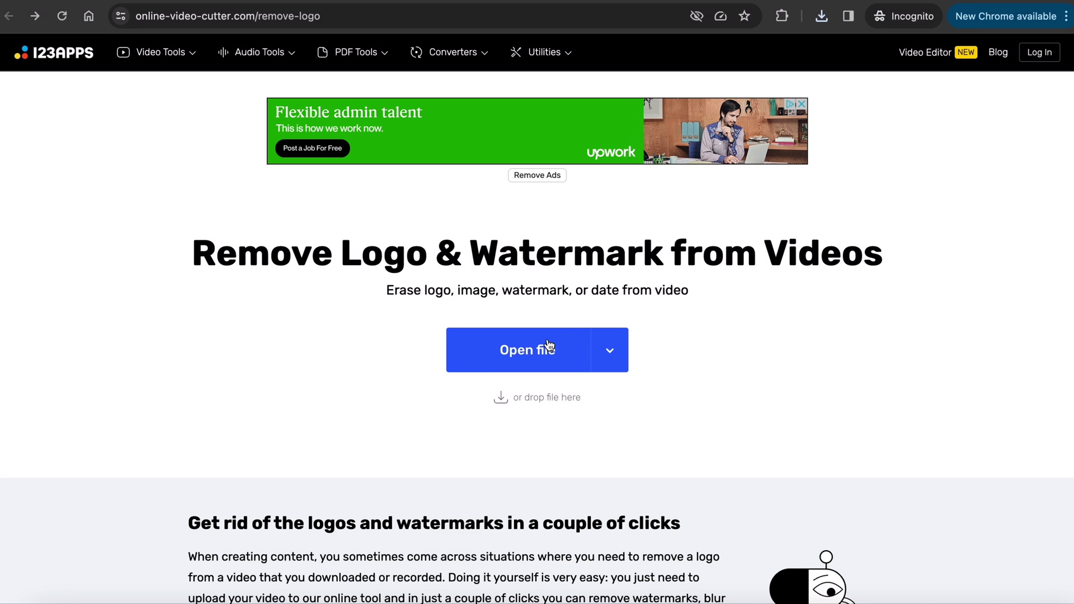
Load the portrait clip, box the bottom-right watermark, preview, and process the cleaned video.
{"action": "left_click", "coordinate": [548, 345]}
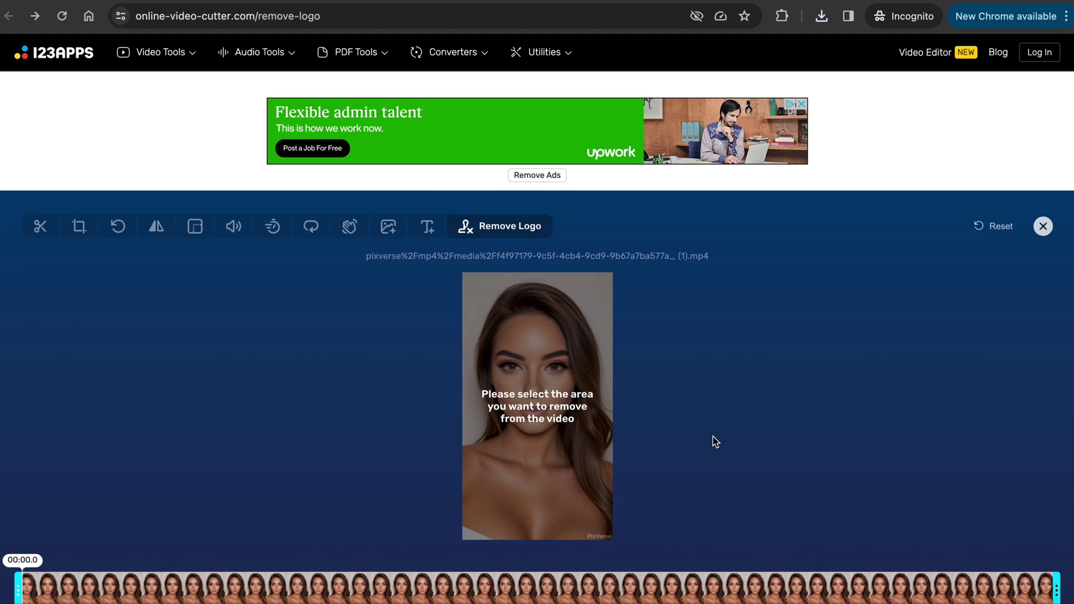
{"action": "scroll", "coordinate": [713, 442], "scroll_direction": "down", "scroll_amount": 2}
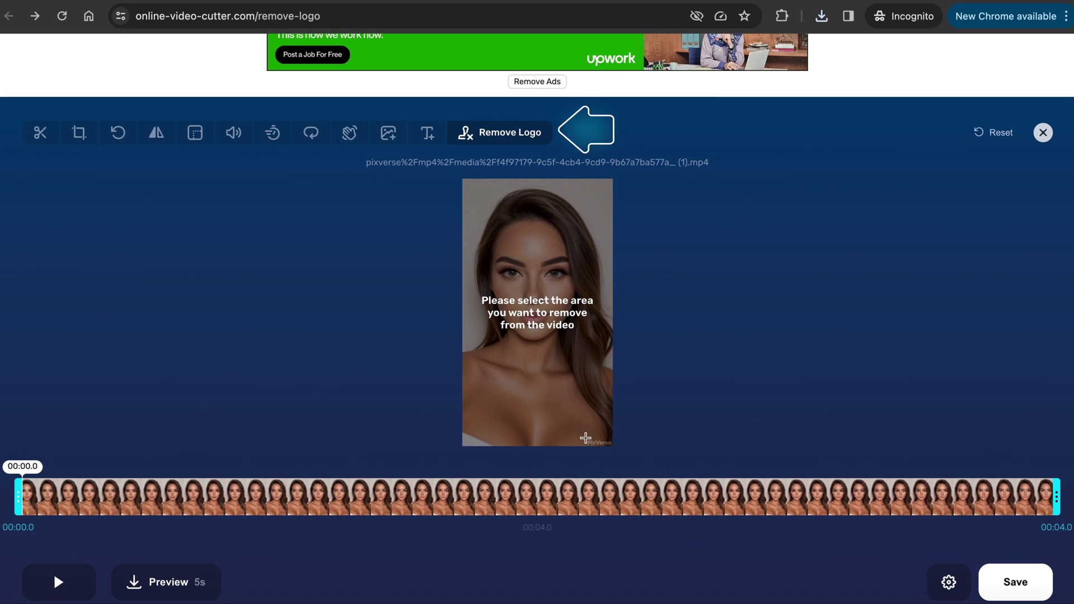
{"action": "left_click_drag", "start_coordinate": [583, 437], "coordinate": [616, 446]}
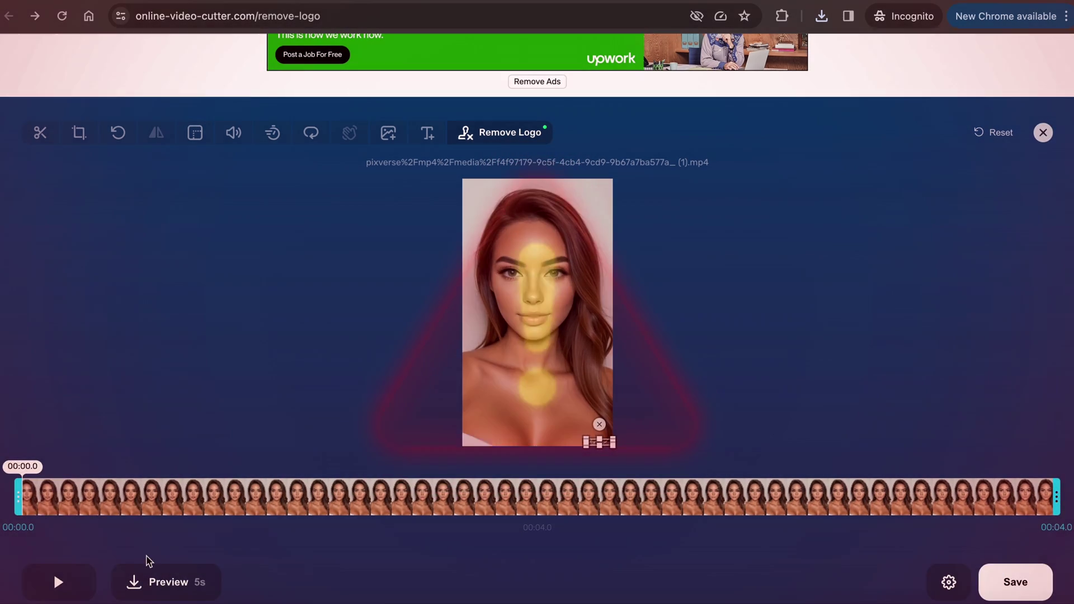
{"action": "left_click", "coordinate": [69, 581]}
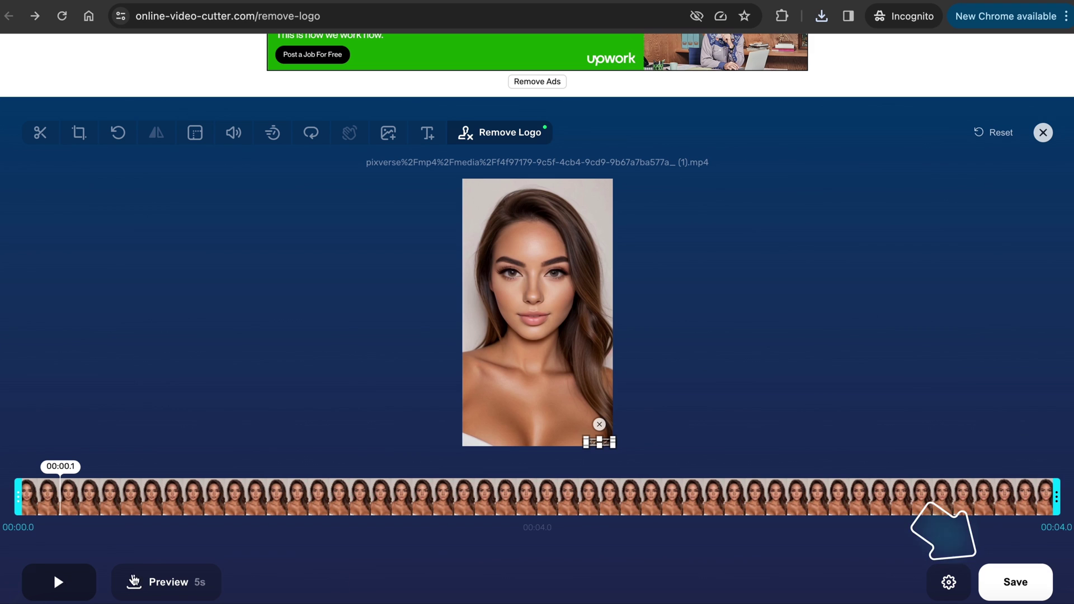
{"action": "left_click", "coordinate": [1034, 579]}
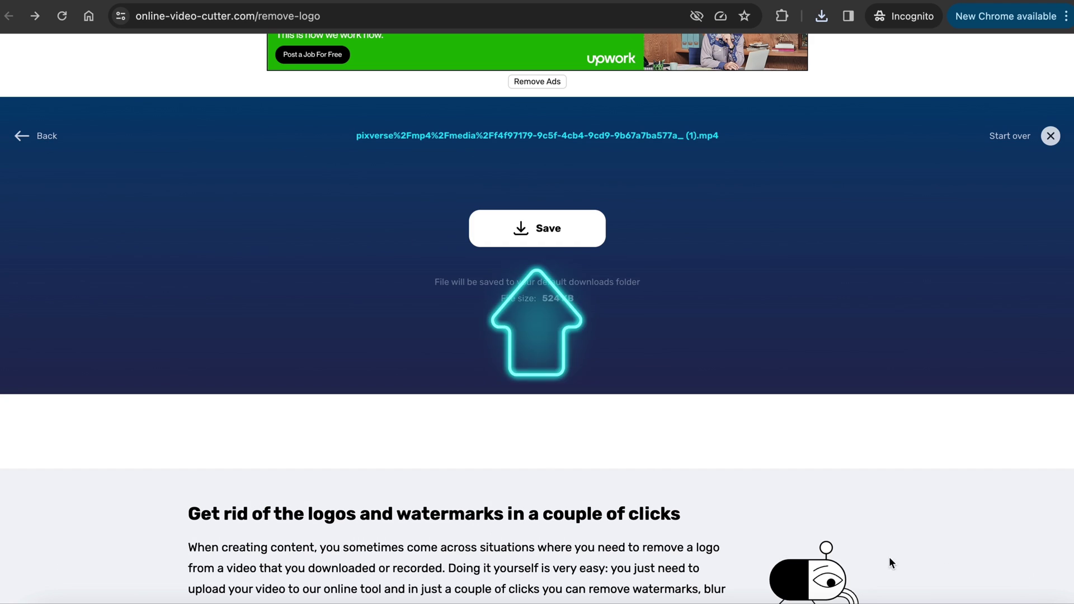
Save the cleaned 524 KB portrait clip and play it in QuickTime Player.
{"action": "left_click", "coordinate": [585, 237]}
{"action": "left_click", "coordinate": [615, 327]}
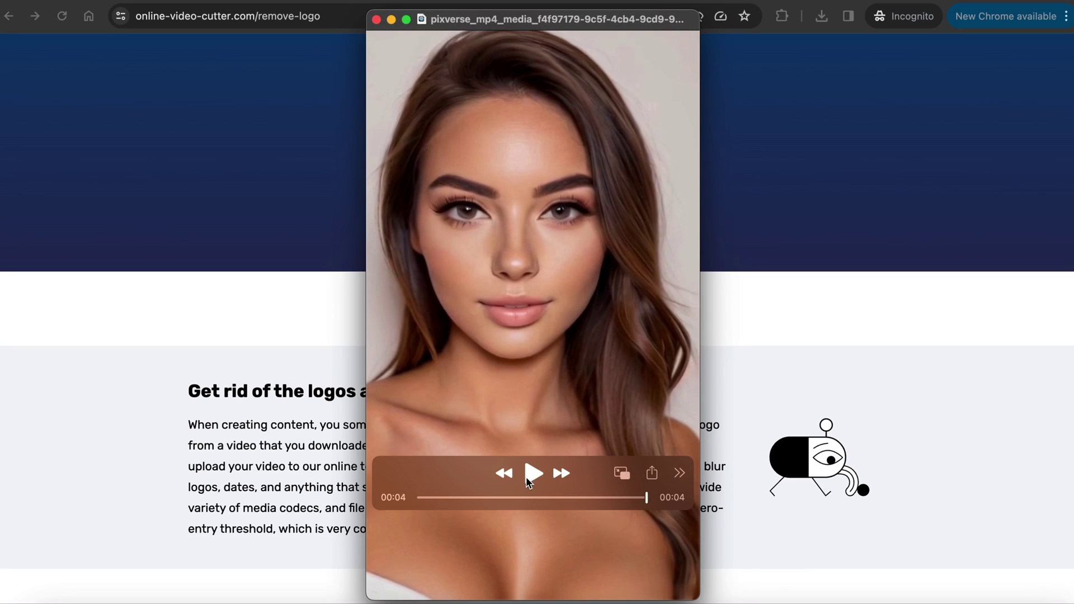
{"action": "key", "text": "space"}
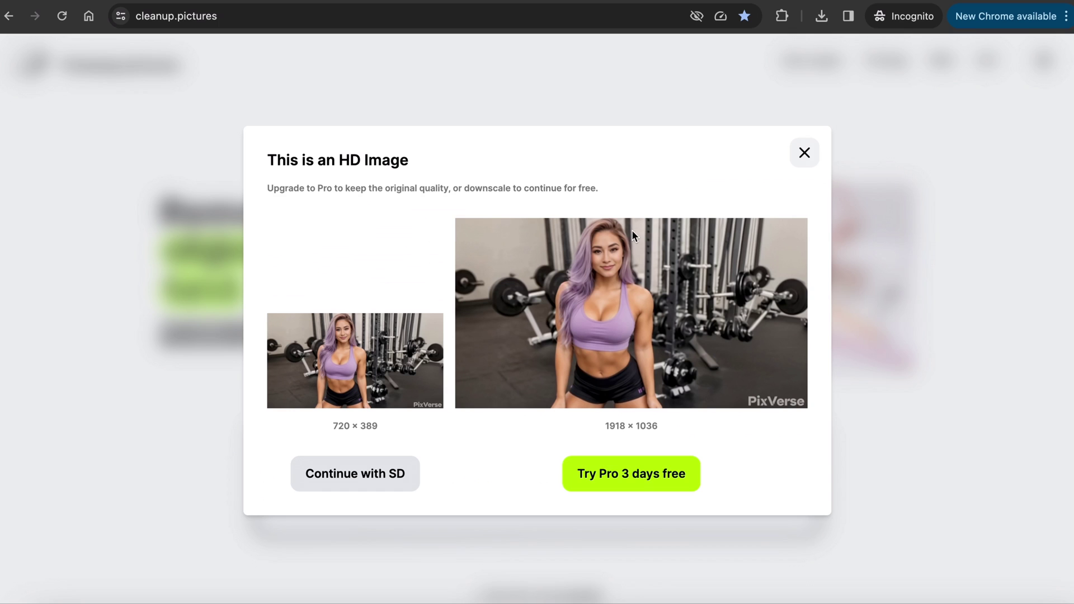
Continue at standard resolution, brush over the bottom-right PixVerse watermark, then shrink the brush.
{"action": "left_click", "coordinate": [367, 477]}
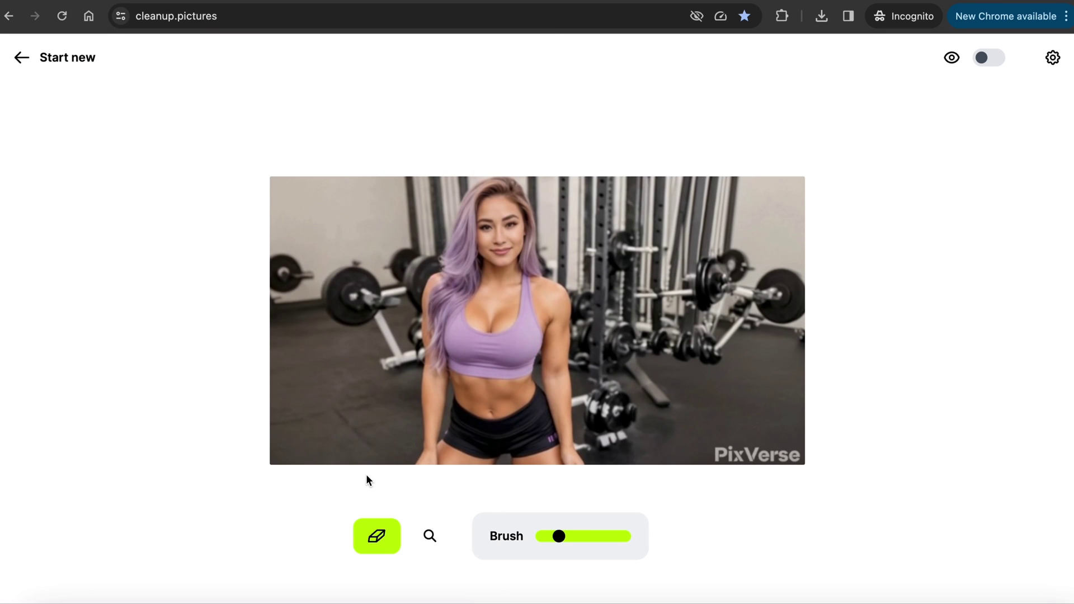
{"action": "mouse_move", "coordinate": [719, 451]}
{"action": "left_mouse_down"}
{"action": "mouse_move", "coordinate": [779, 447]}
{"action": "mouse_move", "coordinate": [803, 458]}
{"action": "left_mouse_up"}
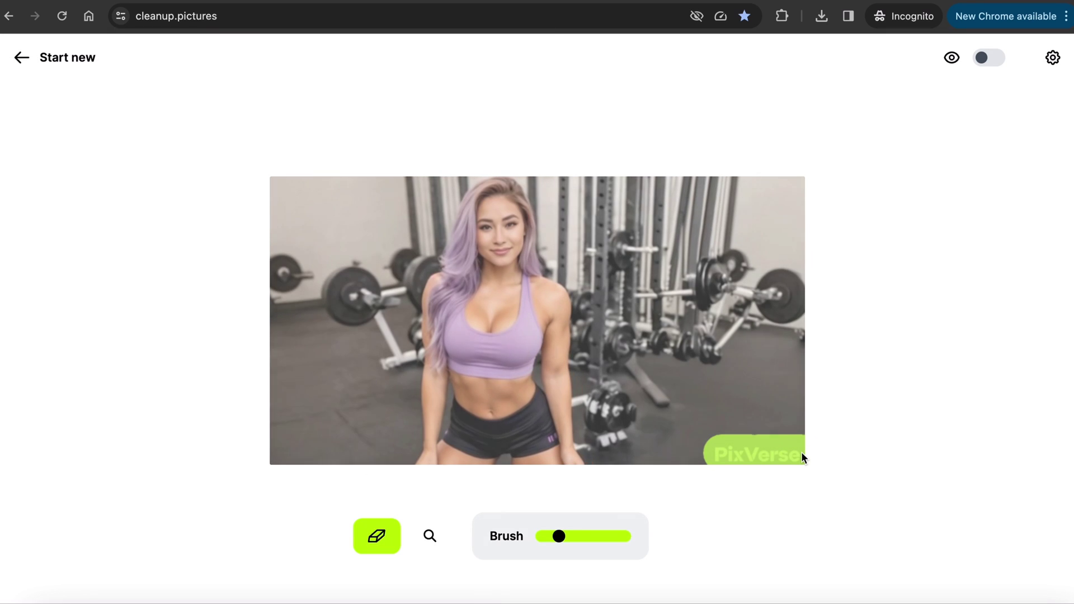
{"action": "left_click", "coordinate": [589, 537]}
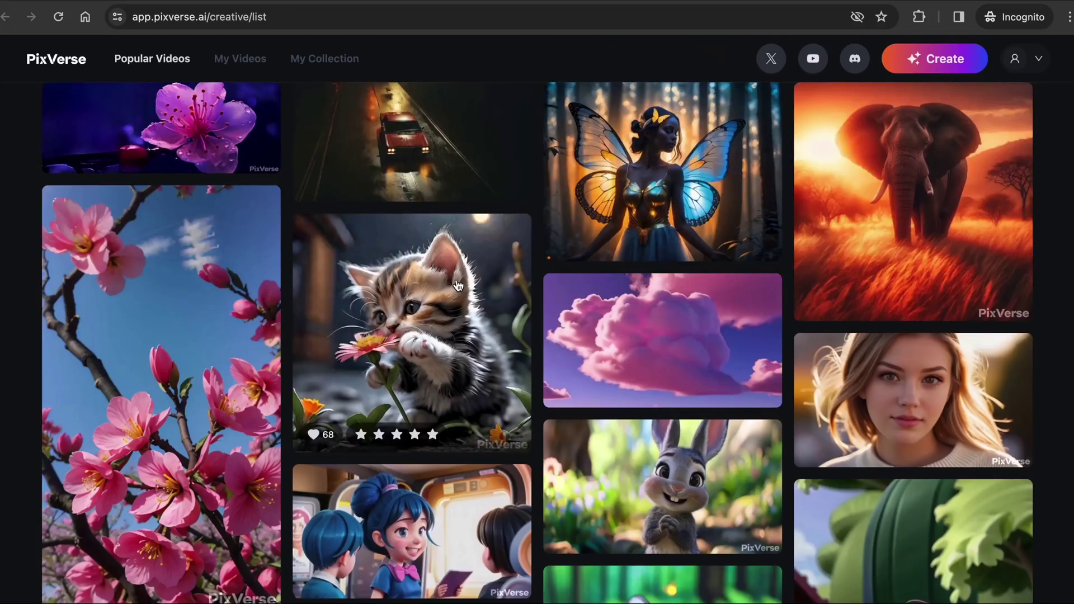
Enlarge and shift the portrait photo so it fills the square Instagram post page.
{"action": "scroll", "coordinate": [457, 285], "scroll_direction": "down", "scroll_amount": 10}
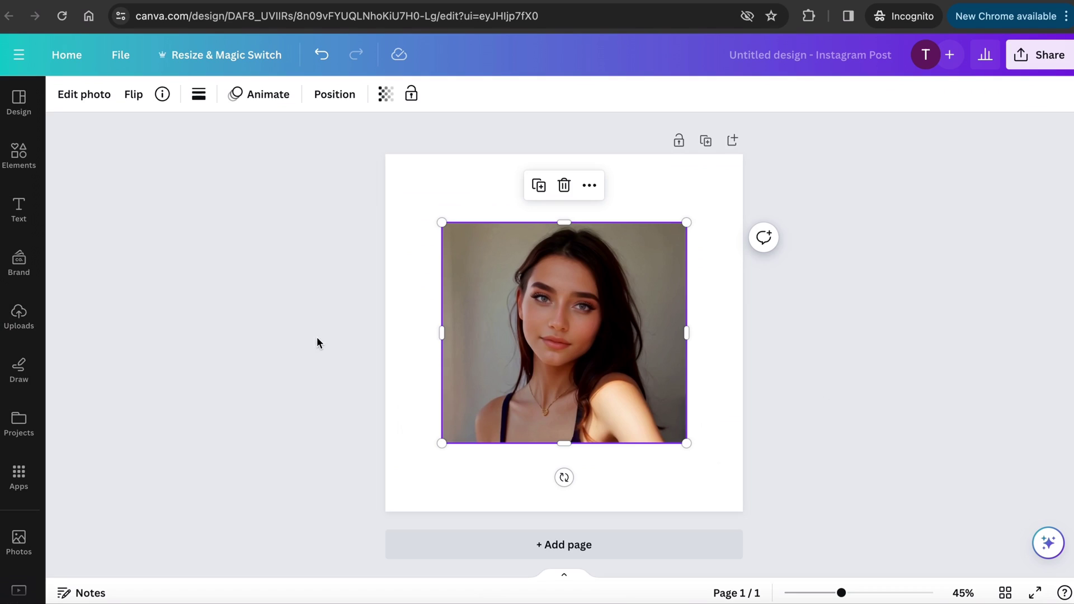
{"action": "left_click_drag", "start_coordinate": [441, 223], "coordinate": [366, 156]}
{"action": "left_click_drag", "start_coordinate": [522, 286], "coordinate": [540, 284]}
{"action": "left_click_drag", "start_coordinate": [709, 441], "coordinate": [685, 472]}
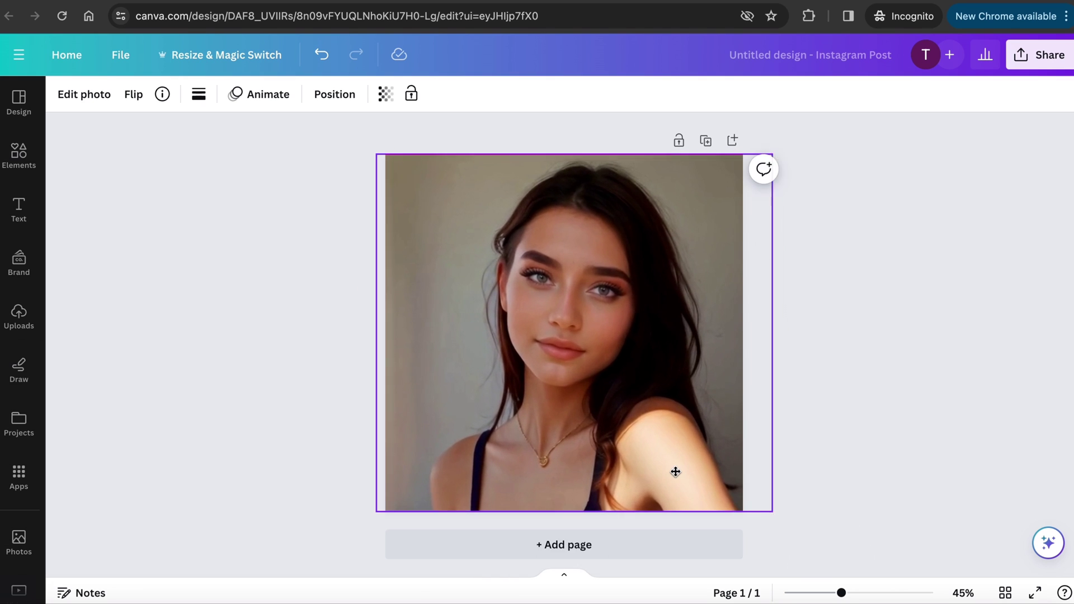
Download the Canva design as an MP4 Video file.
{"action": "left_click", "coordinate": [867, 463]}
{"action": "left_click", "coordinate": [1044, 64]}
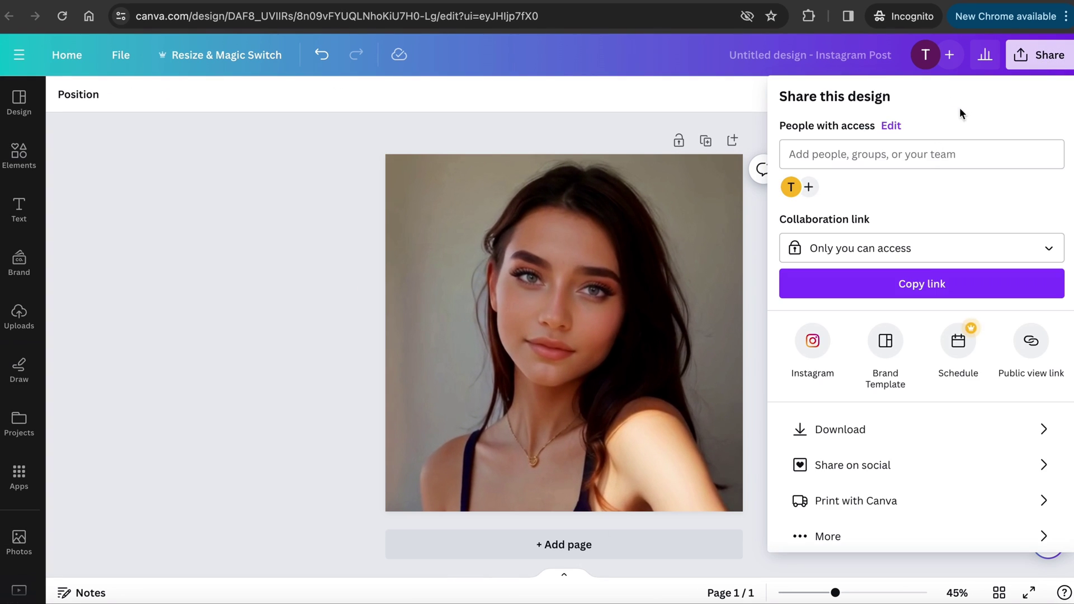
{"action": "left_click", "coordinate": [925, 438]}
{"action": "left_click", "coordinate": [928, 428]}
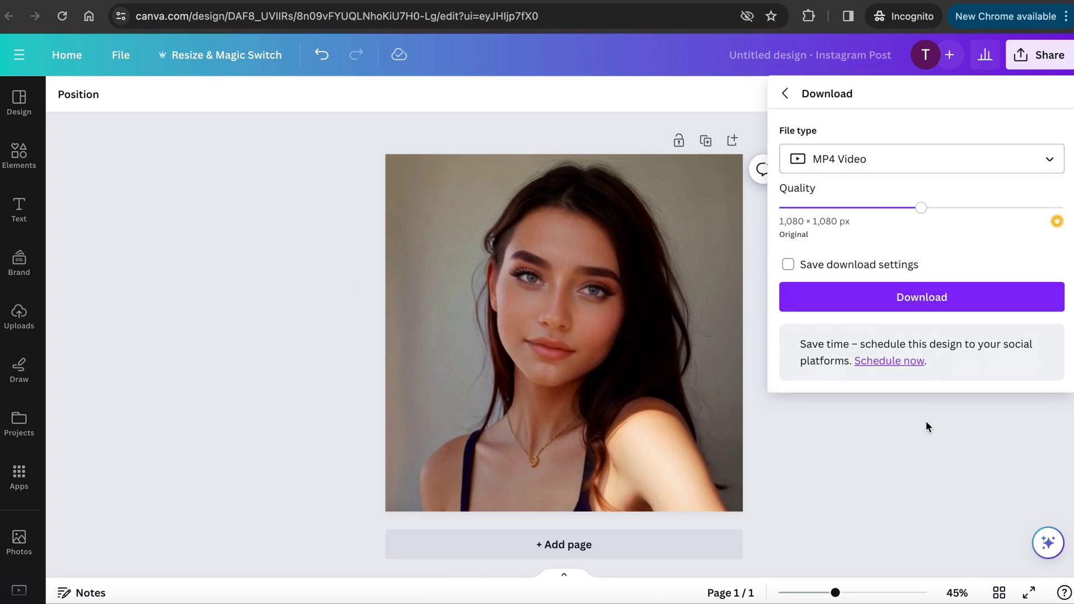
{"action": "left_click", "coordinate": [939, 298]}
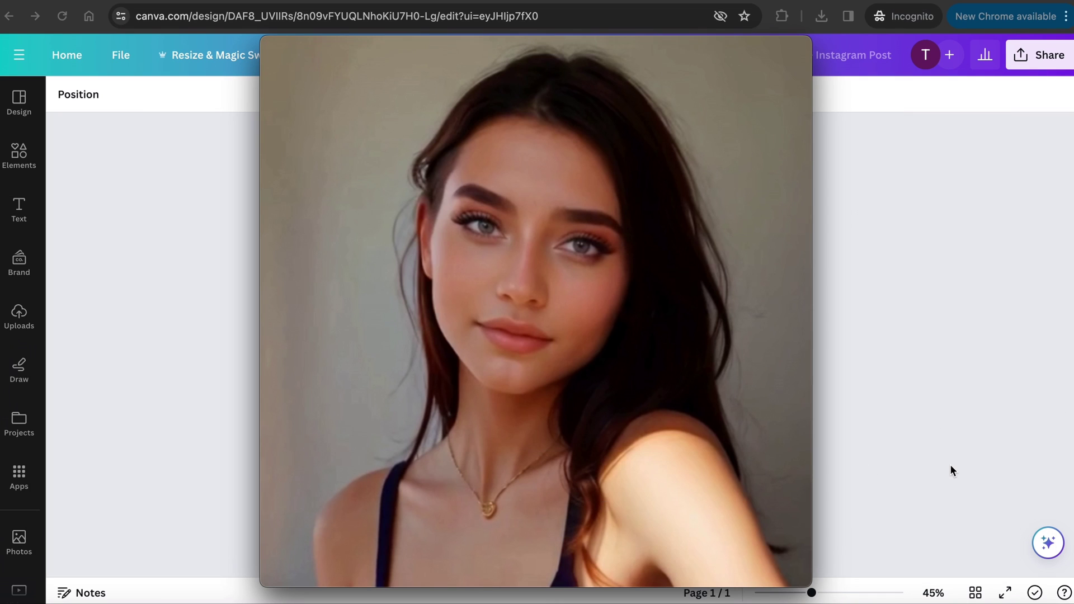
{"action": "mouse_move", "coordinate": [805, 470]}
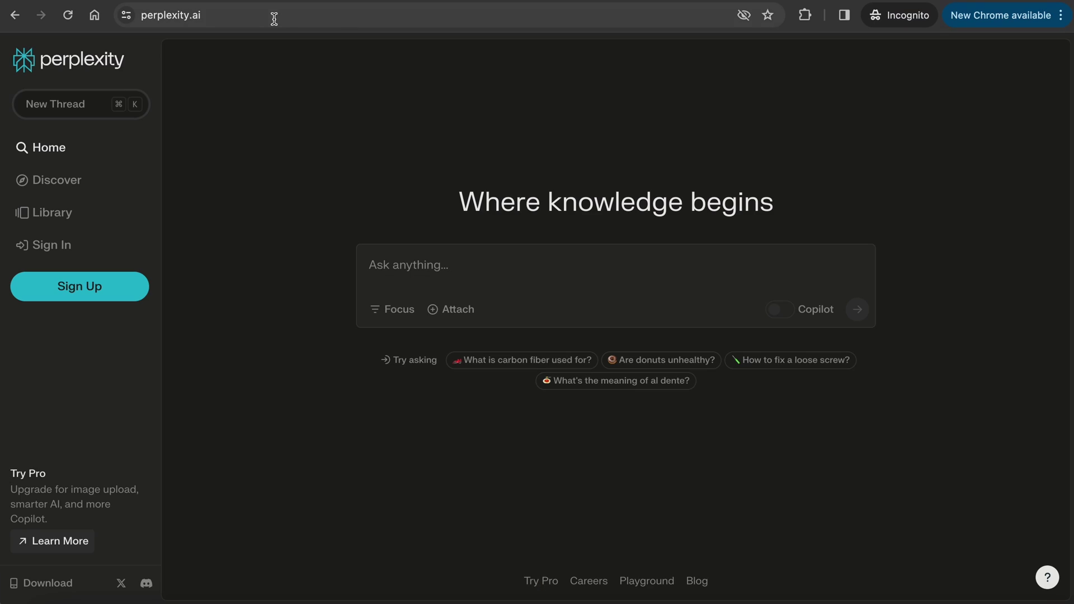
Ask Perplexity about its main features and read through the answer.
{"action": "left_click", "coordinate": [238, 18]}
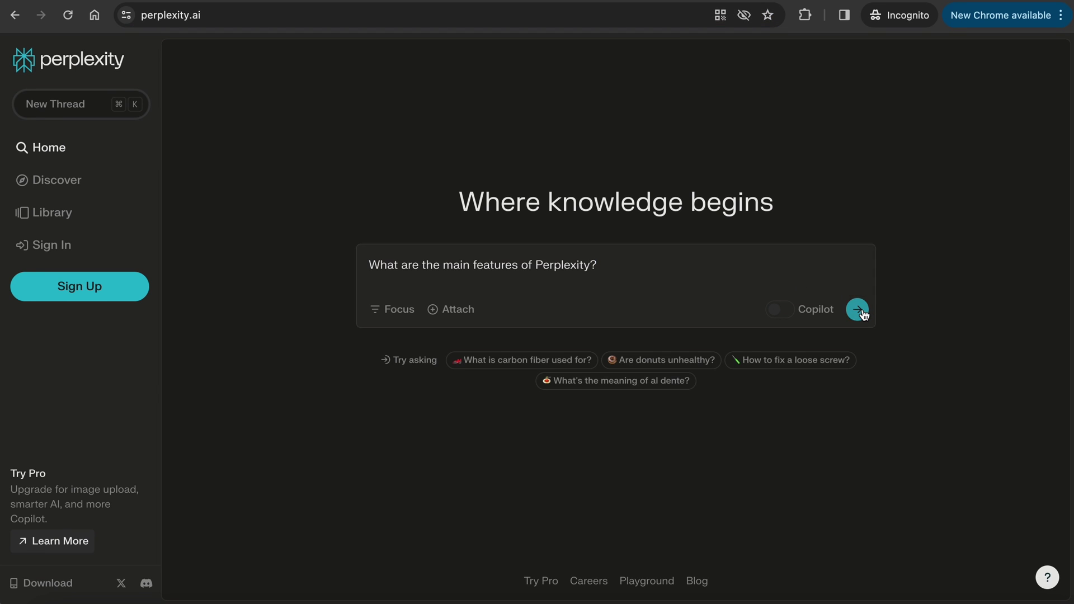
{"action": "left_click", "coordinate": [858, 309]}
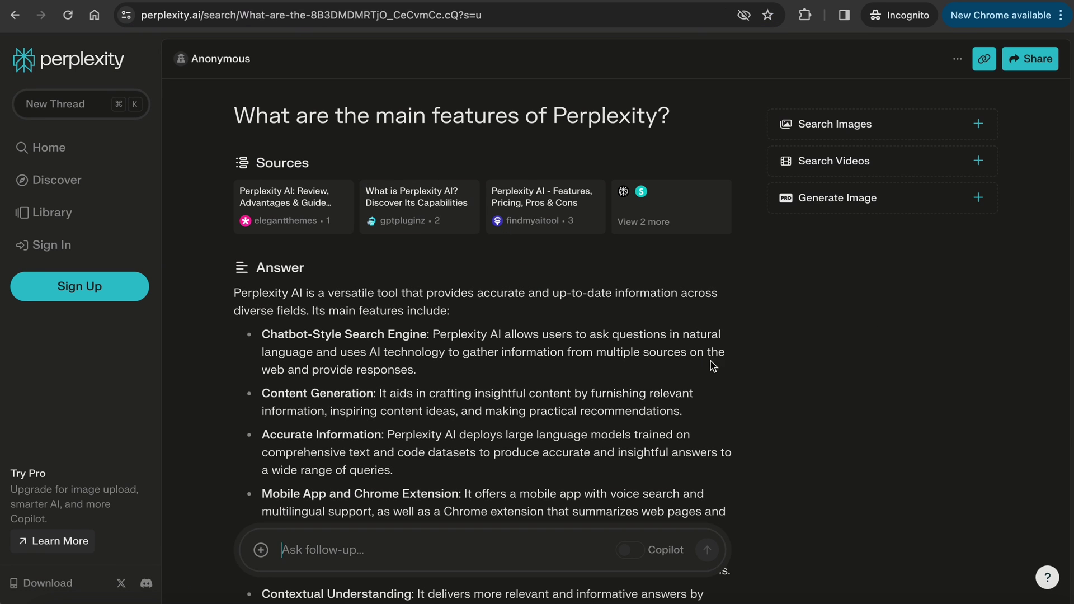
{"action": "scroll", "coordinate": [721, 366], "scroll_direction": "down", "scroll_amount": 2}
{"action": "scroll", "coordinate": [775, 304], "scroll_direction": "down", "scroll_amount": 7}
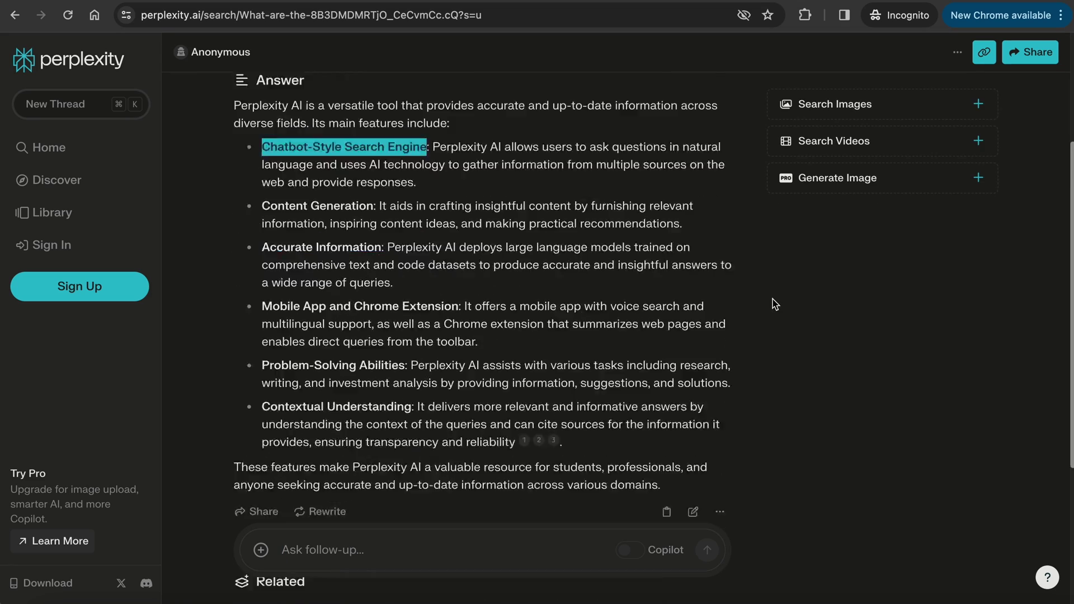
{"action": "scroll", "coordinate": [922, 364], "scroll_direction": "up", "scroll_amount": 4}
{"action": "scroll", "coordinate": [895, 224], "scroll_direction": "down", "scroll_amount": 4}
Add related videos and follow up with 'how does perplexity ai summarize search results'.
{"action": "left_click", "coordinate": [878, 142]}
{"action": "scroll", "coordinate": [881, 263], "scroll_direction": "up", "scroll_amount": 2}
{"action": "scroll", "coordinate": [883, 247], "scroll_direction": "down", "scroll_amount": 2}
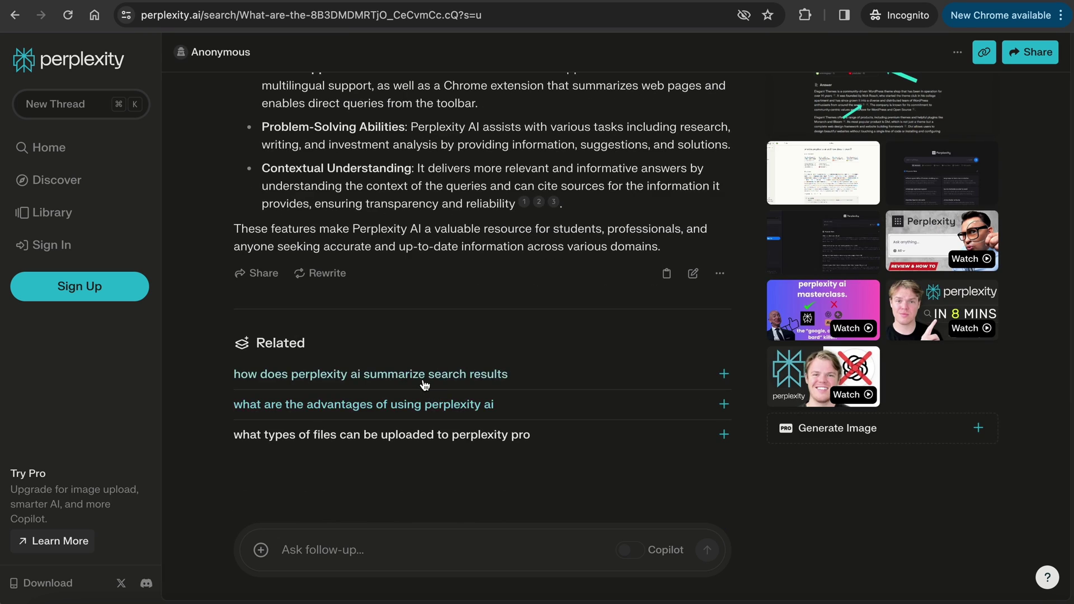
{"action": "left_click", "coordinate": [421, 374]}
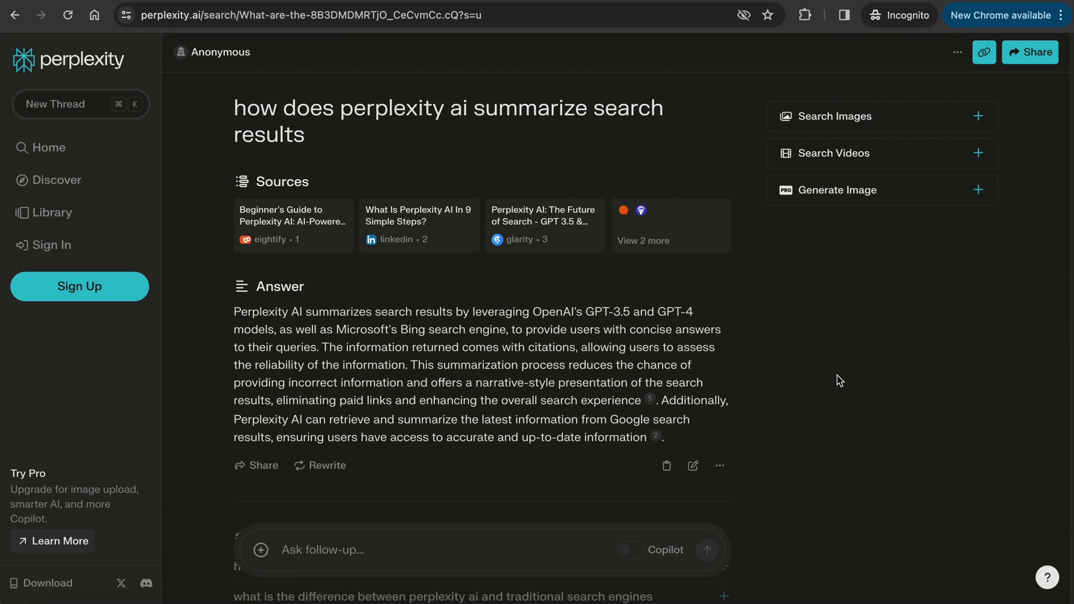
{"action": "scroll", "coordinate": [839, 380], "scroll_direction": "down", "scroll_amount": 3}
{"action": "scroll", "coordinate": [839, 380], "scroll_direction": "up", "scroll_amount": 6}
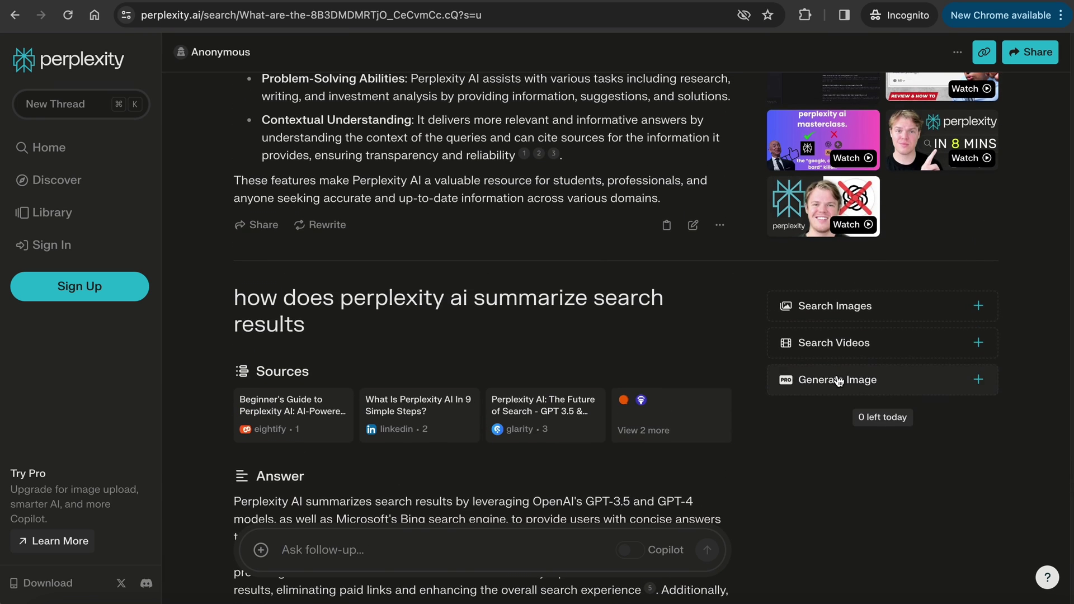
{"action": "scroll", "coordinate": [727, 295], "scroll_direction": "down", "scroll_amount": 1}
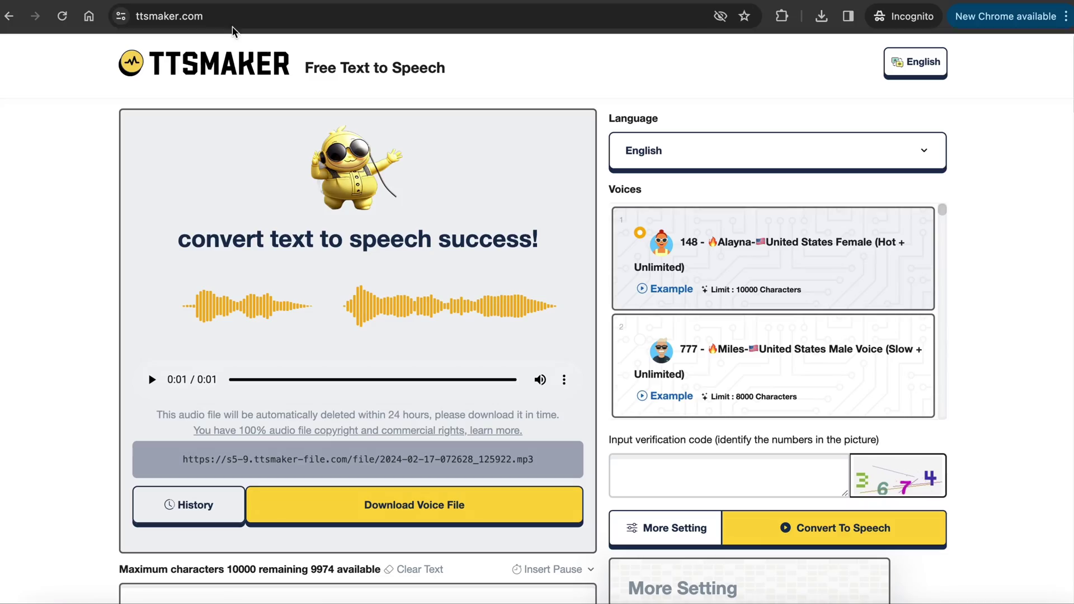
Keep English as the TTSMaker language for the Sora line.
{"action": "left_click_drag", "start_coordinate": [222, 16], "coordinate": [146, 14]}
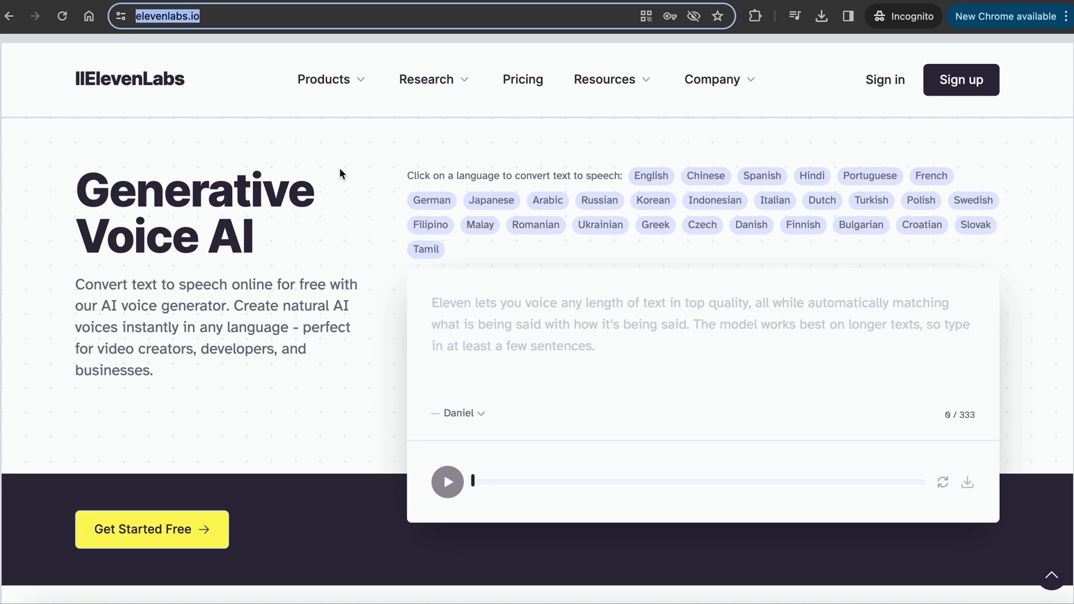
{"action": "left_click", "coordinate": [340, 168]}
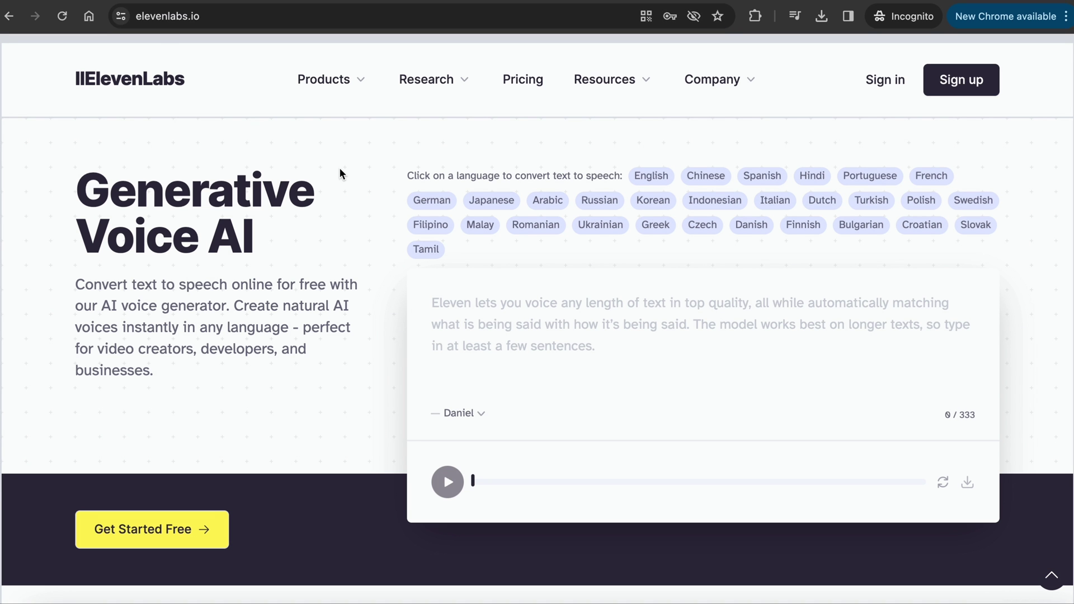
{"action": "scroll", "coordinate": [507, 212], "scroll_direction": "down", "scroll_amount": 3}
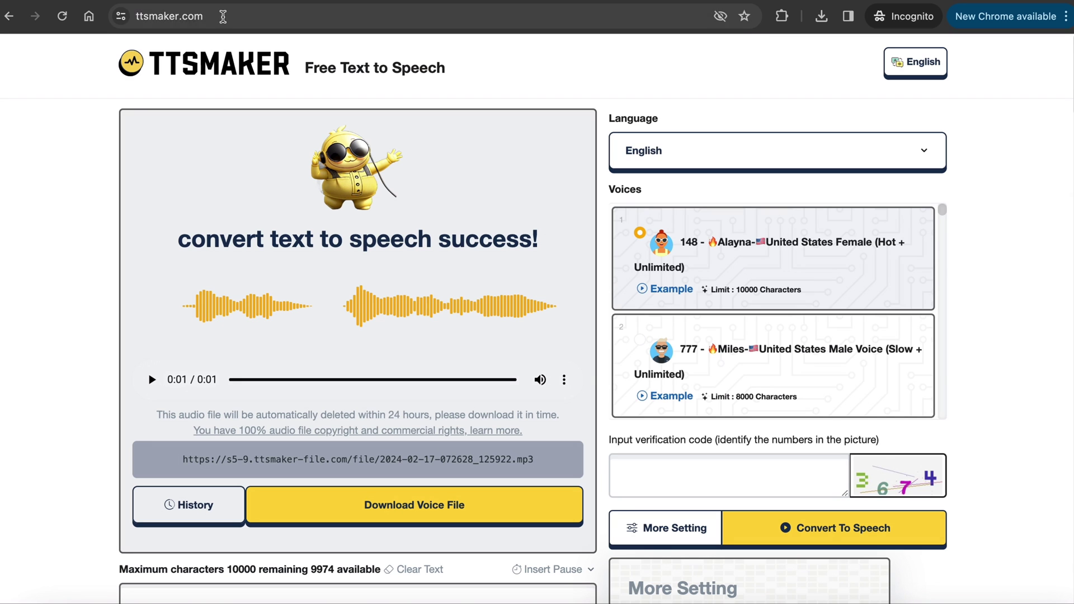
{"action": "left_click", "coordinate": [925, 154]}
{"action": "scroll", "coordinate": [875, 359], "scroll_direction": "down", "scroll_amount": 10}
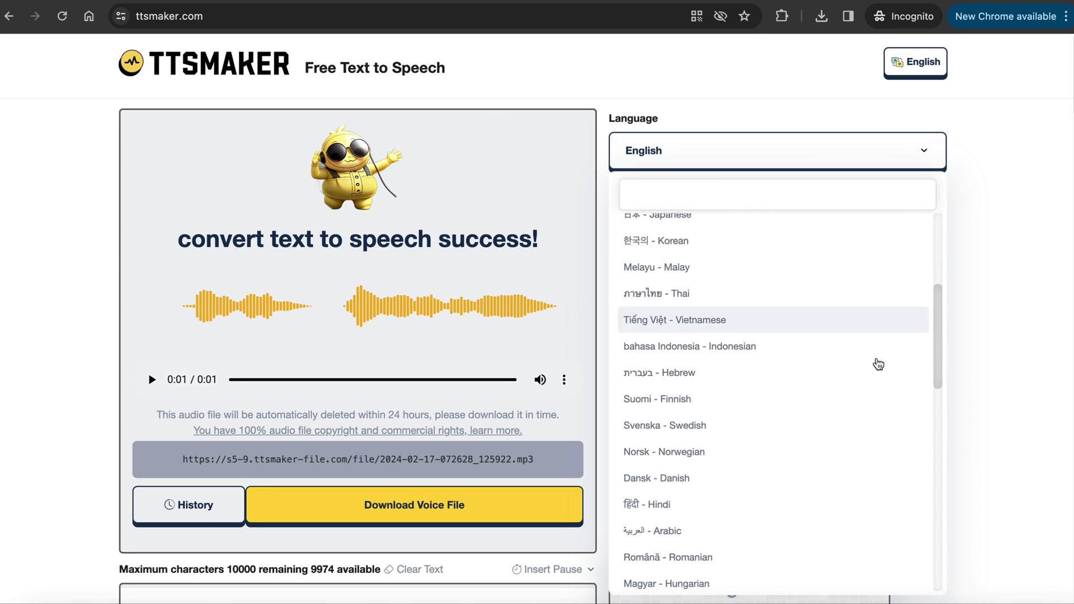
{"action": "left_click", "coordinate": [954, 328]}
Convert "Hey you, my name is Sora." to speech and download the mp3 voice file.
{"action": "scroll", "coordinate": [805, 294], "scroll_direction": "down", "scroll_amount": 10}
{"action": "scroll", "coordinate": [592, 429], "scroll_direction": "down", "scroll_amount": 4}
{"action": "scroll", "coordinate": [972, 336], "scroll_direction": "up", "scroll_amount": 3}
{"action": "scroll", "coordinate": [944, 407], "scroll_direction": "down", "scroll_amount": 10}
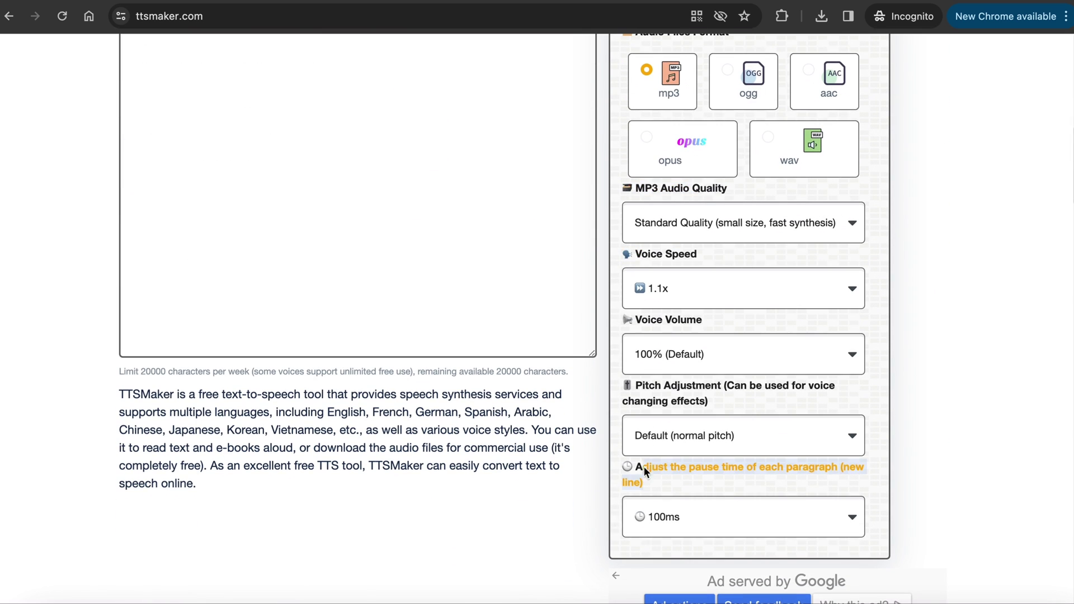
{"action": "scroll", "coordinate": [1010, 364], "scroll_direction": "up", "scroll_amount": 7}
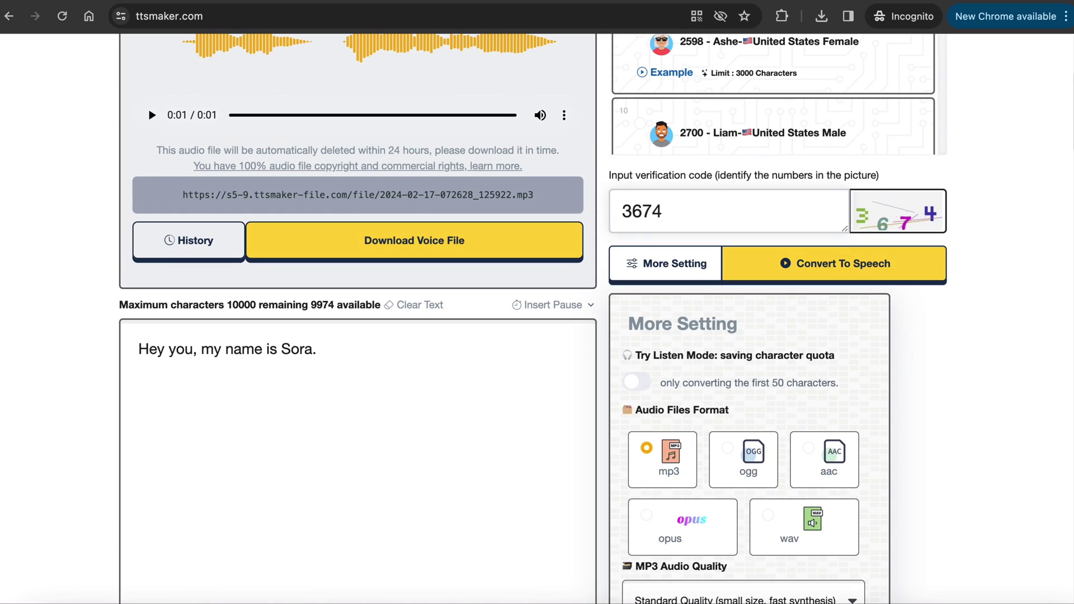
{"action": "left_click", "coordinate": [925, 265]}
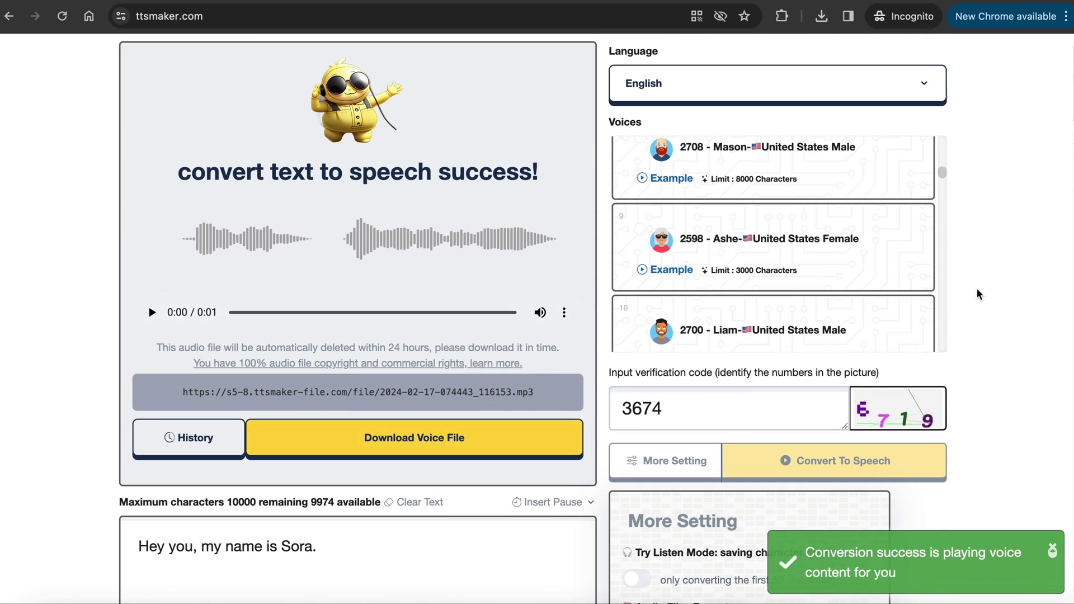
{"action": "left_click", "coordinate": [450, 440]}
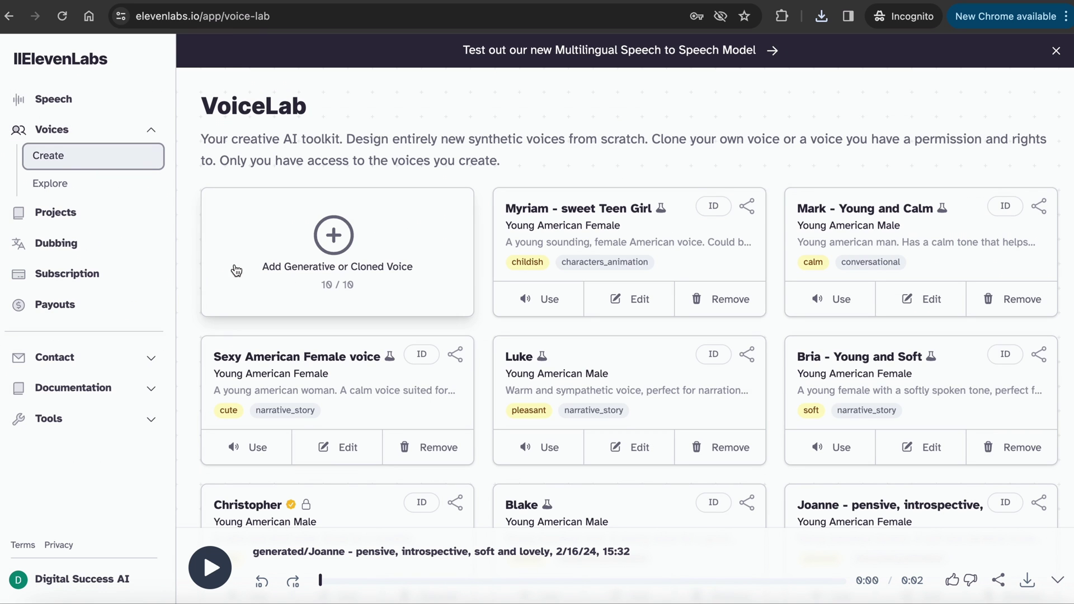
Open ElevenLabs Speech Synthesis in Text to Speech mode with the Joanne voice.
{"action": "left_click", "coordinate": [333, 237]}
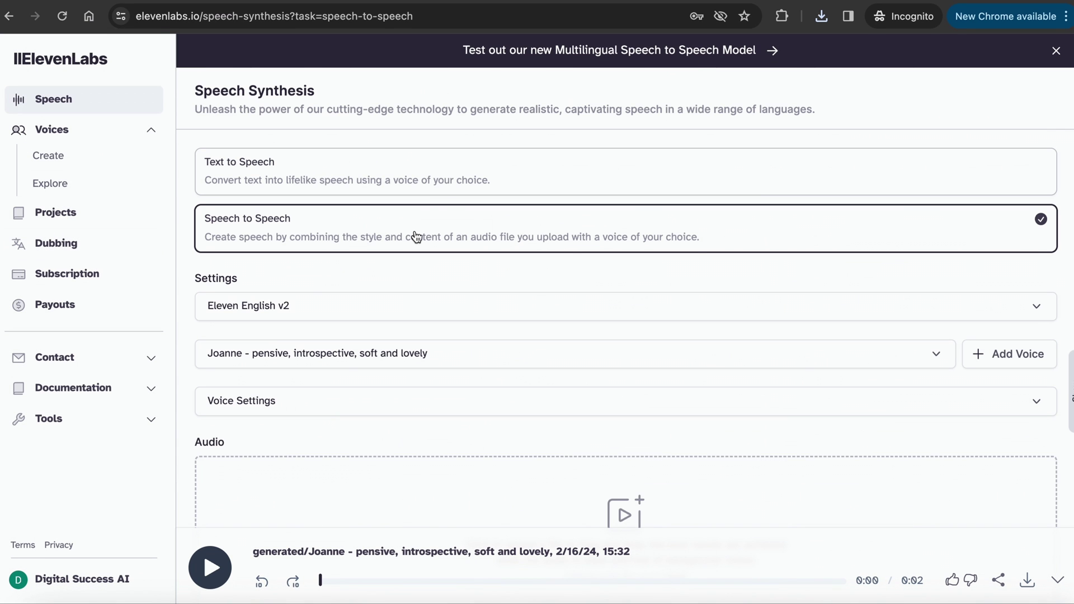
{"action": "left_click", "coordinate": [492, 171]}
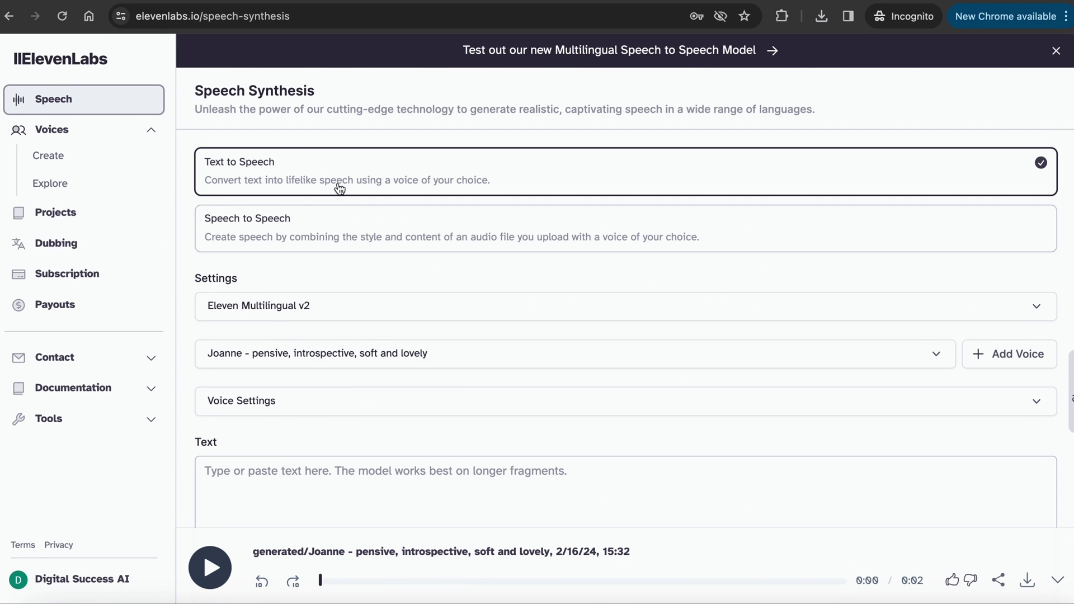
{"action": "scroll", "coordinate": [325, 279], "scroll_direction": "down", "scroll_amount": 2}
{"action": "left_click", "coordinate": [503, 254]}
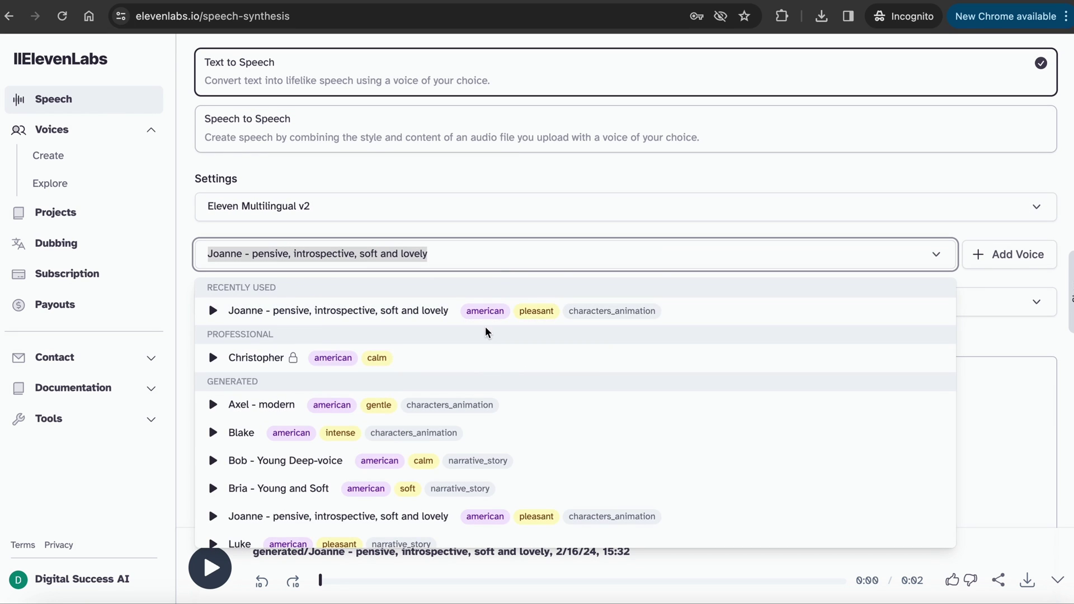
{"action": "scroll", "coordinate": [487, 333], "scroll_direction": "down", "scroll_amount": 2}
{"action": "scroll", "coordinate": [487, 333], "scroll_direction": "down", "scroll_amount": 2}
{"action": "left_click", "coordinate": [525, 250]}
Review the stability and clarity settings and play the generated Joanne speech.
{"action": "left_click", "coordinate": [858, 302]}
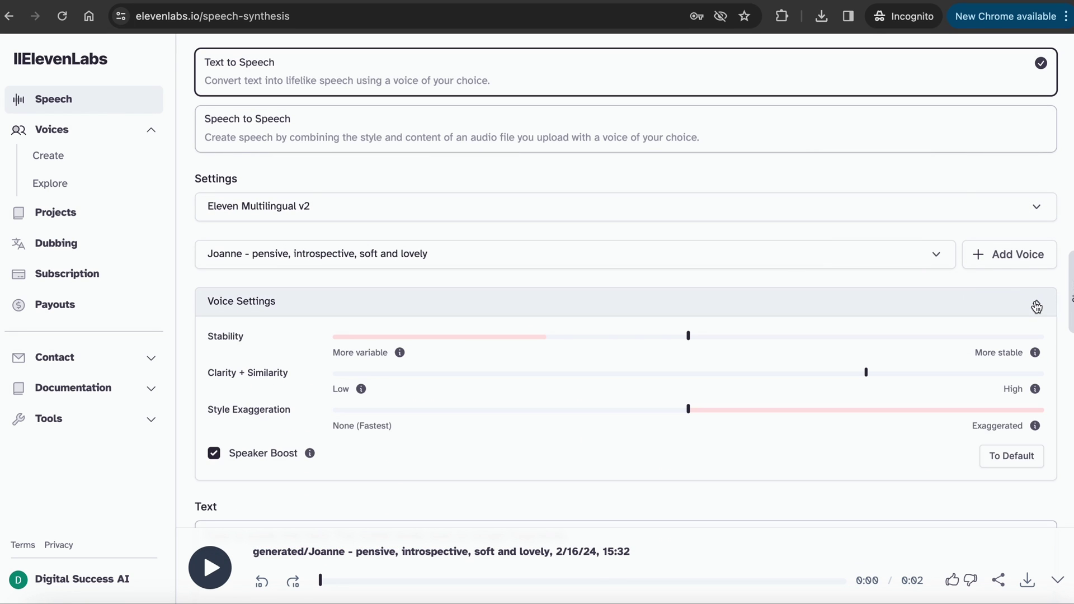
{"action": "scroll", "coordinate": [472, 381], "scroll_direction": "down", "scroll_amount": 6}
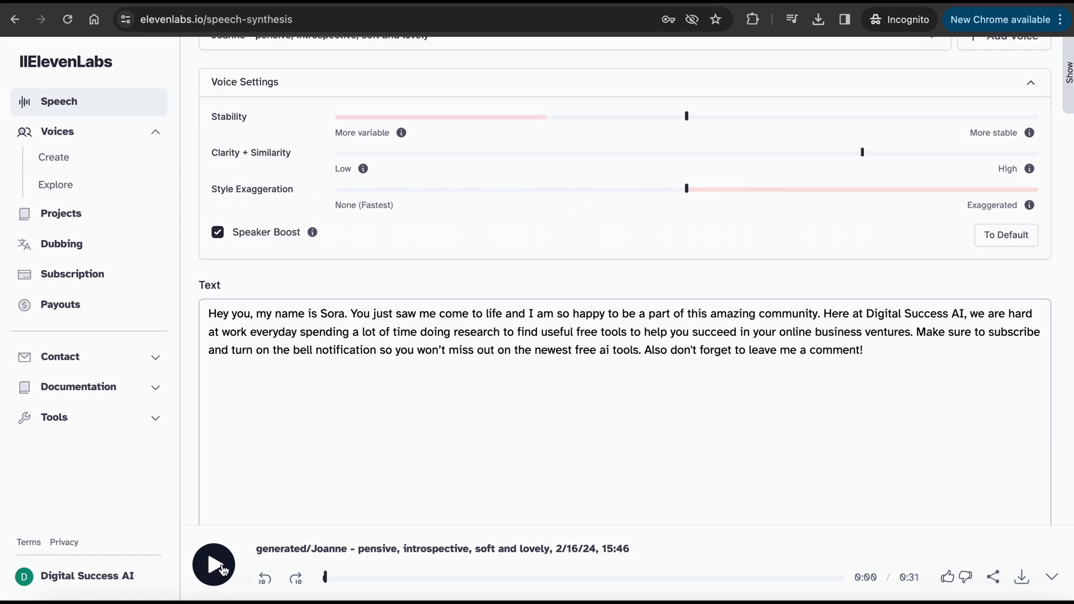
{"action": "left_click", "coordinate": [223, 569]}
{"action": "scroll", "coordinate": [226, 563], "scroll_direction": "down", "scroll_amount": 2}
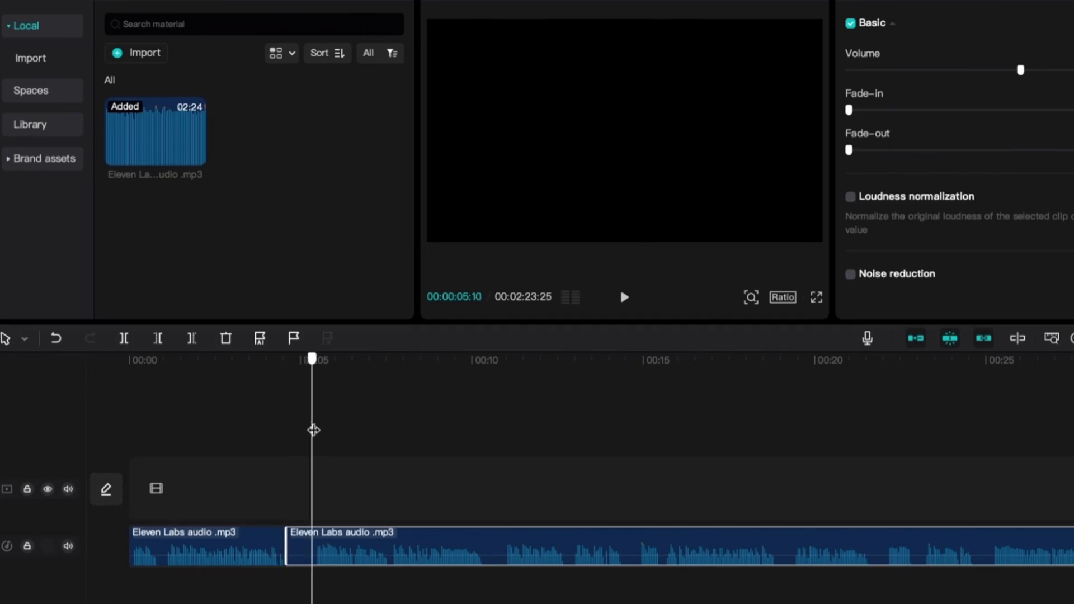
Split the voiceover in the editor timeline near 00:11 and delete the short leftover pieces.
{"action": "left_click", "coordinate": [302, 547]}
{"action": "key", "text": "Delete"}
{"action": "left_click", "coordinate": [485, 468]}
{"action": "key", "text": "ctrl+b"}
{"action": "left_click", "coordinate": [506, 488]}
{"action": "key", "text": "ctrl+b"}
{"action": "key", "text": "Delete"}
{"action": "key", "text": "ctrl+b"}
{"action": "key", "text": "Delete"}
{"action": "left_click", "coordinate": [775, 545]}
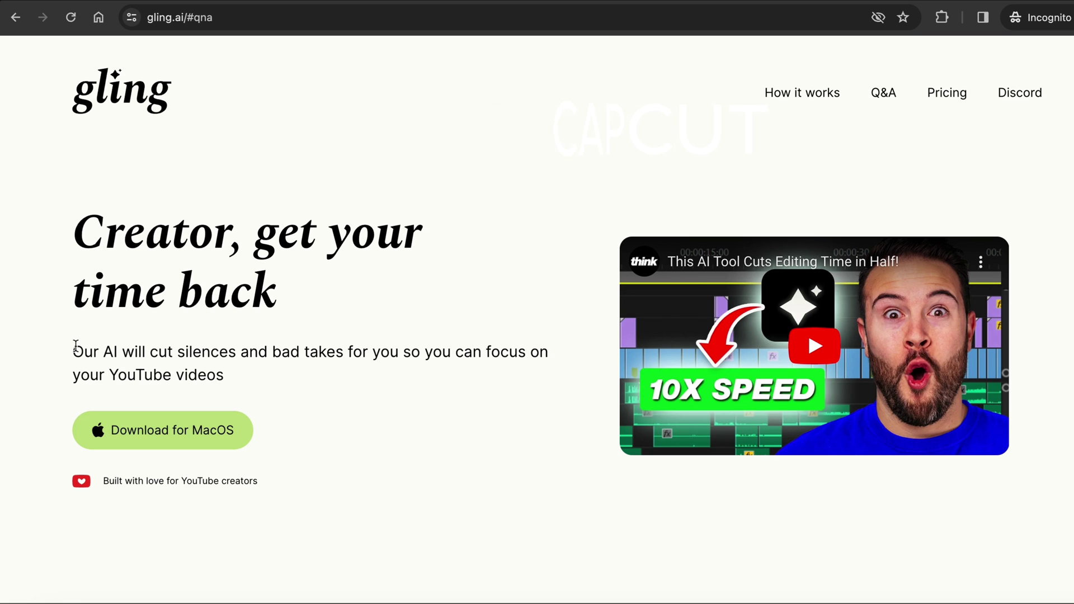
Expand Gling's Q&A answer to 'Is Gling free to use?' and open the creators program page.
{"action": "left_click_drag", "start_coordinate": [75, 346], "coordinate": [234, 372]}
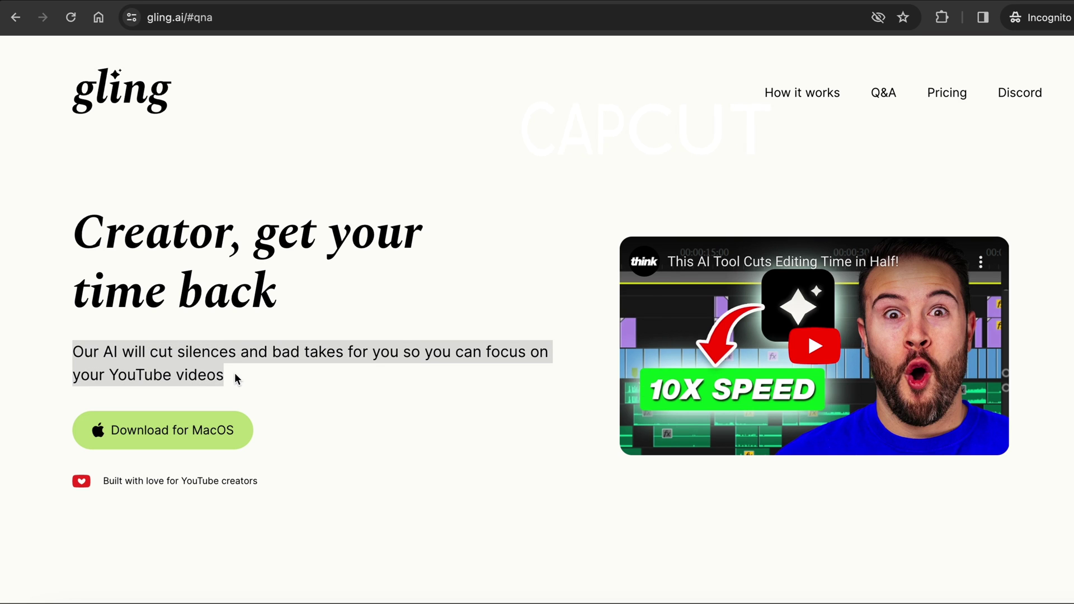
{"action": "scroll", "coordinate": [308, 430], "scroll_direction": "down", "scroll_amount": 6}
{"action": "scroll", "coordinate": [307, 437], "scroll_direction": "down", "scroll_amount": 3}
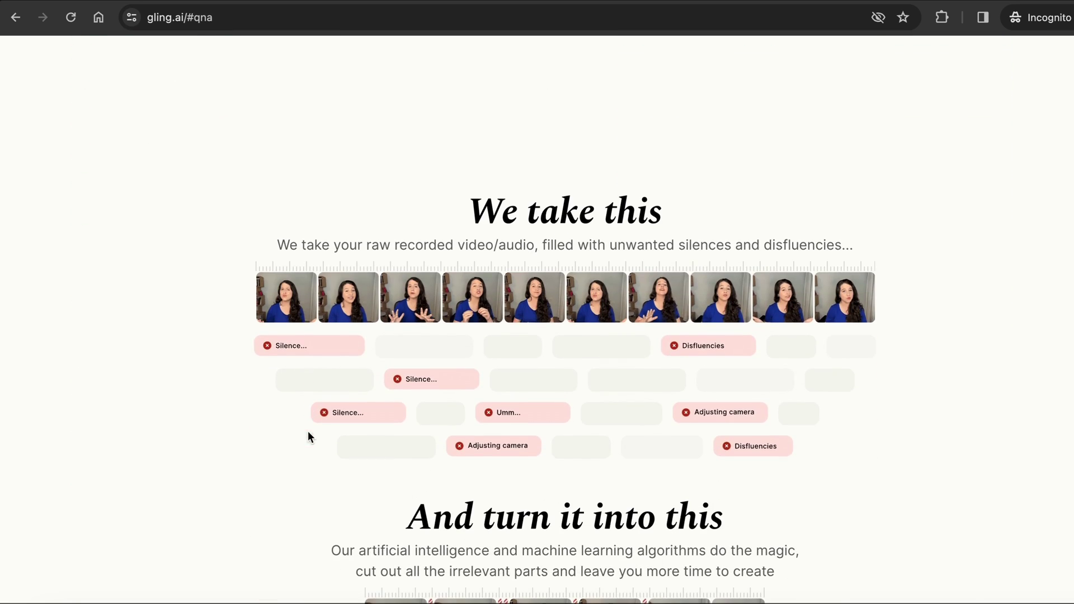
{"action": "scroll", "coordinate": [194, 571], "scroll_direction": "down", "scroll_amount": 5}
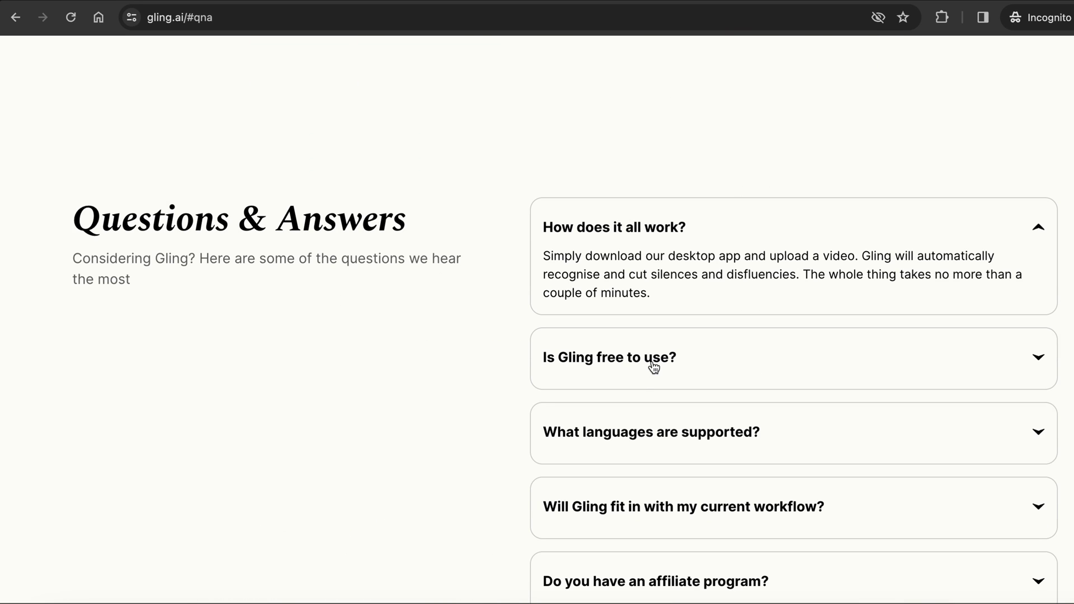
{"action": "left_click", "coordinate": [652, 364]}
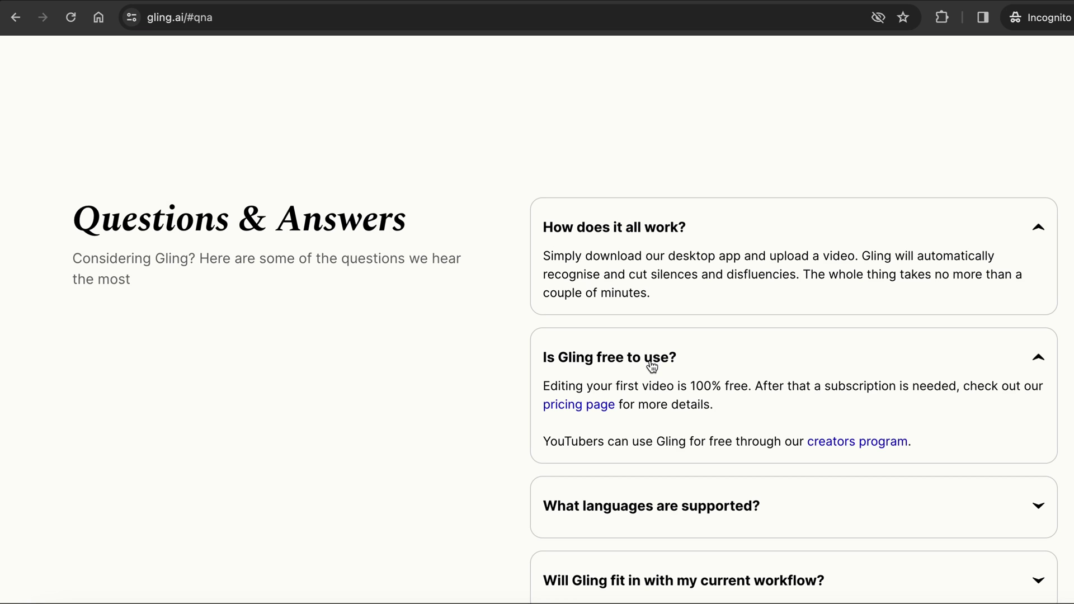
{"action": "left_click", "coordinate": [829, 443]}
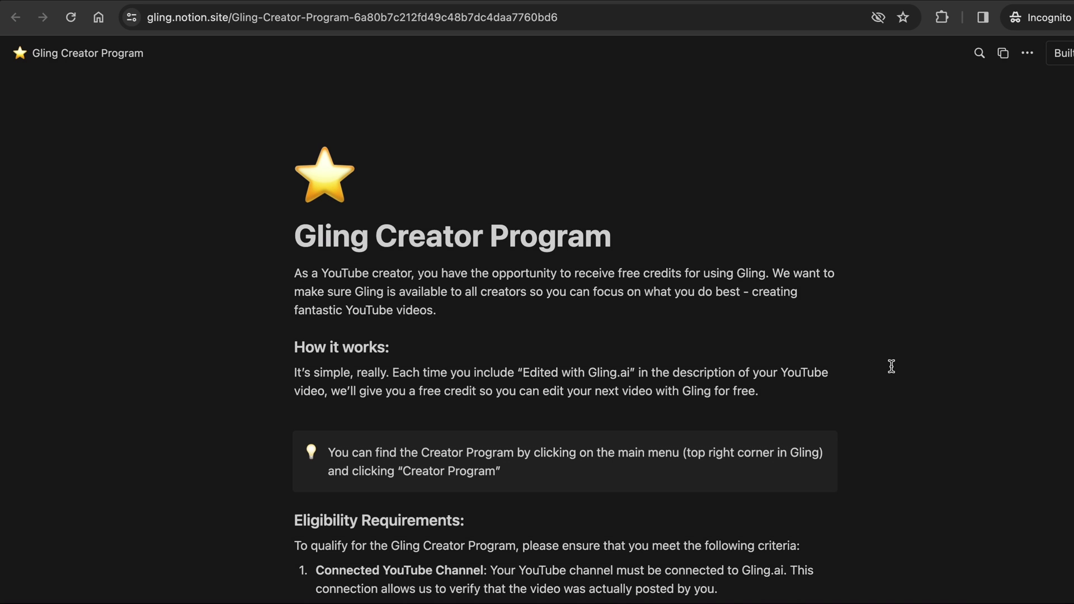
Read through the Creator Program requirements and download the Gling app for macOS.
{"action": "scroll", "coordinate": [891, 367], "scroll_direction": "down", "scroll_amount": 3}
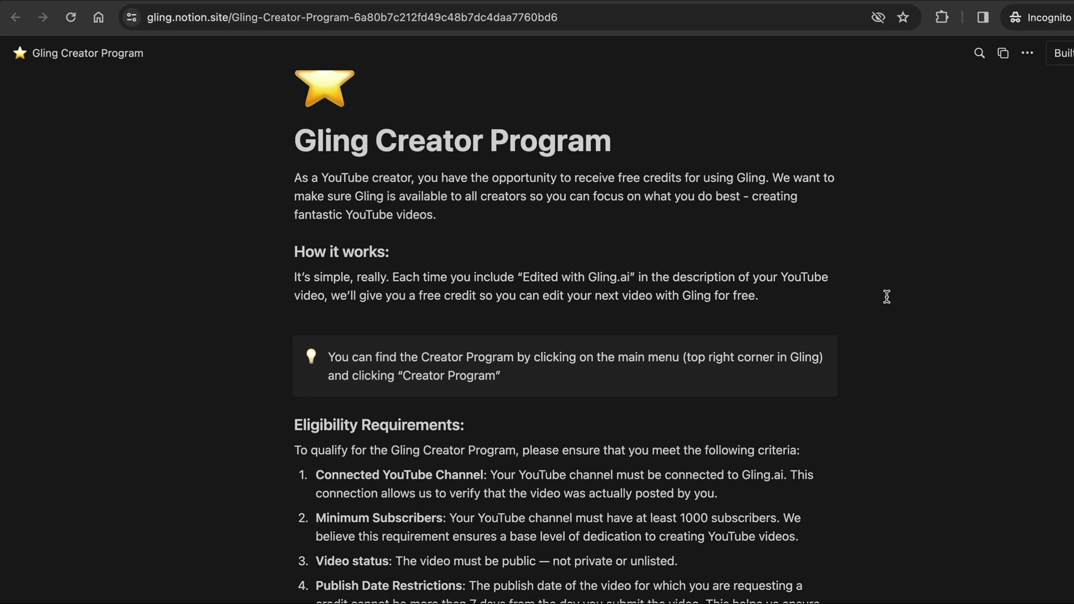
{"action": "scroll", "coordinate": [887, 296], "scroll_direction": "down", "scroll_amount": 5}
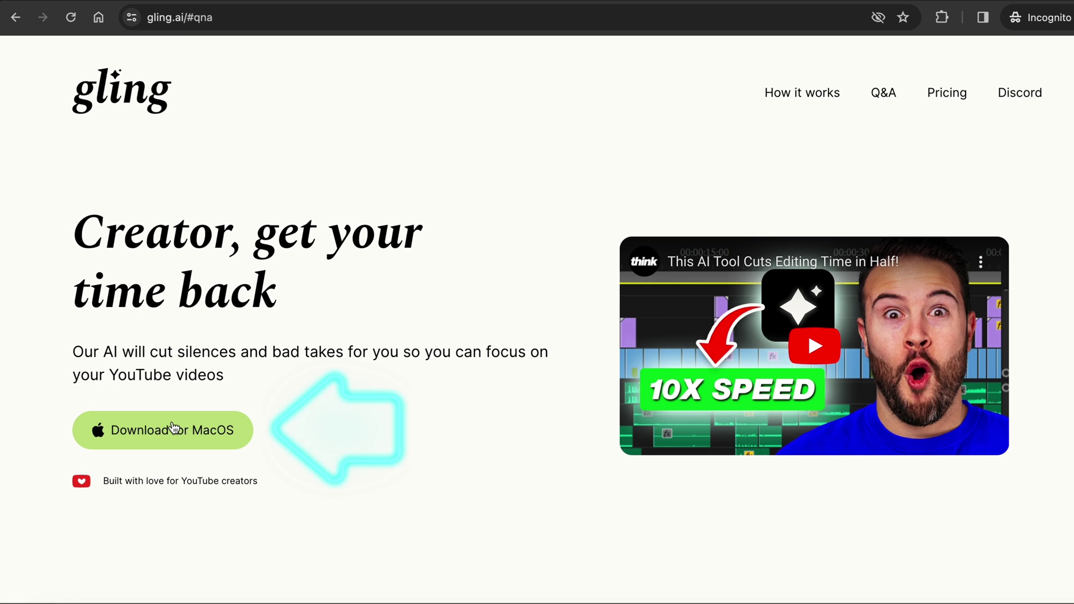
{"action": "left_click", "coordinate": [173, 428]}
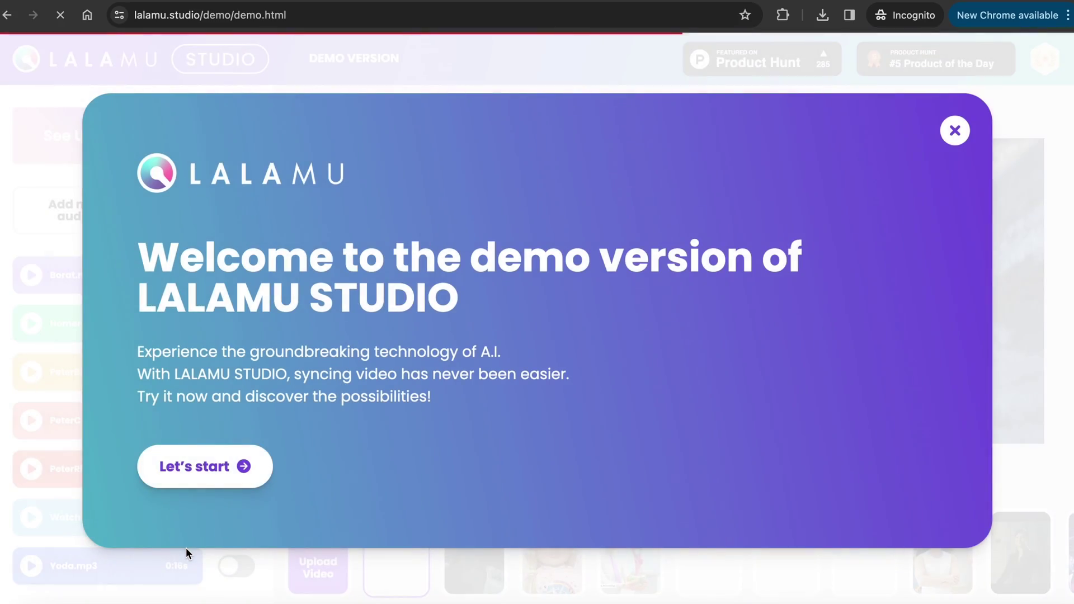
Close the 'Welcome to the demo version' popup in Lalamu Studio.
{"action": "left_click", "coordinate": [960, 130]}
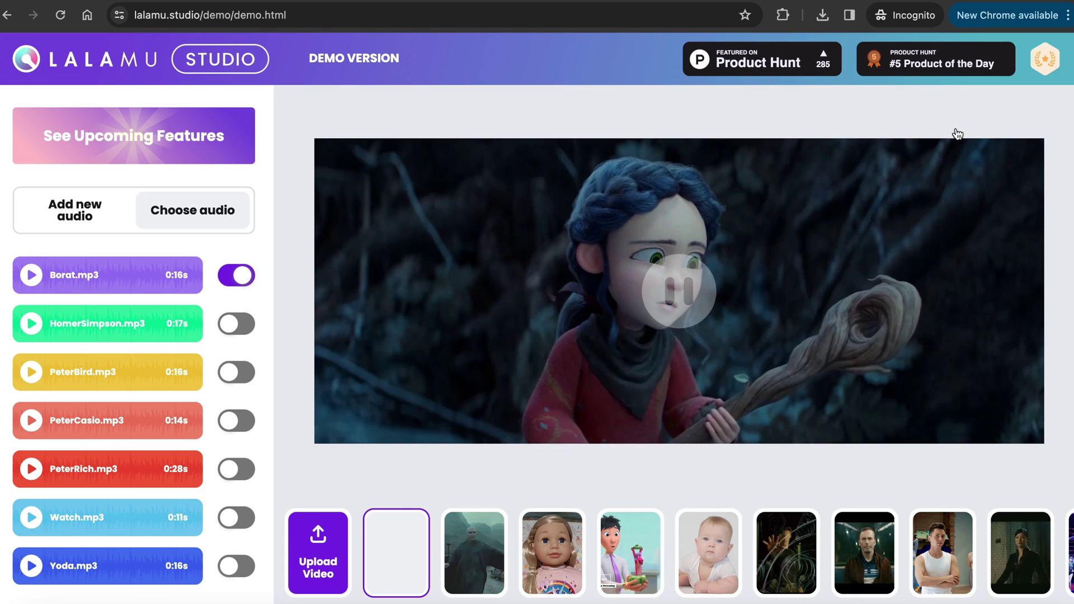
{"action": "scroll", "coordinate": [464, 243], "scroll_direction": "down", "scroll_amount": 5}
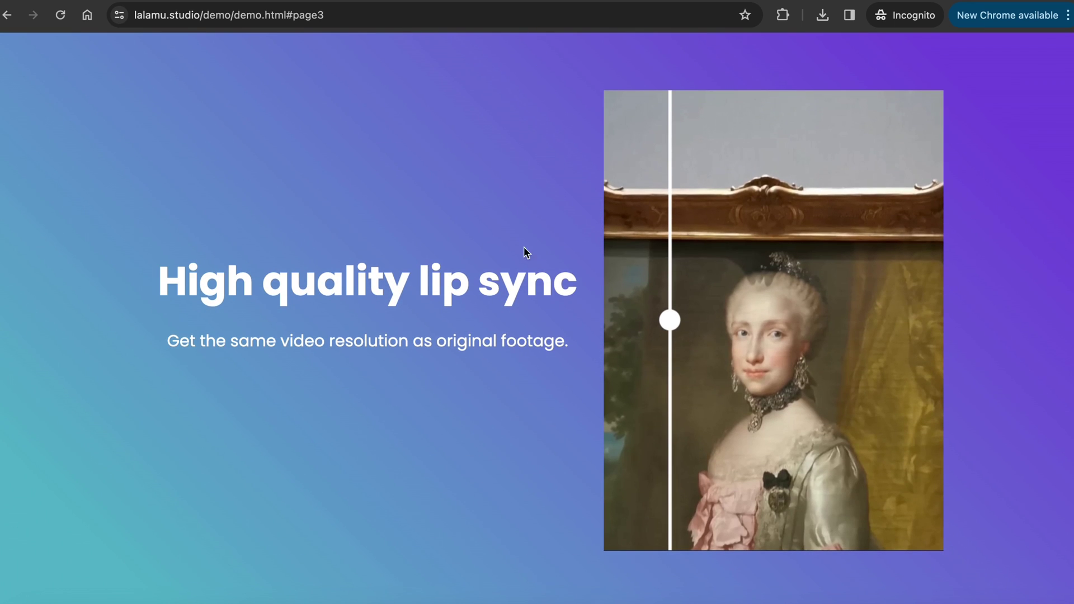
{"action": "scroll", "coordinate": [573, 250], "scroll_direction": "down", "scroll_amount": 3}
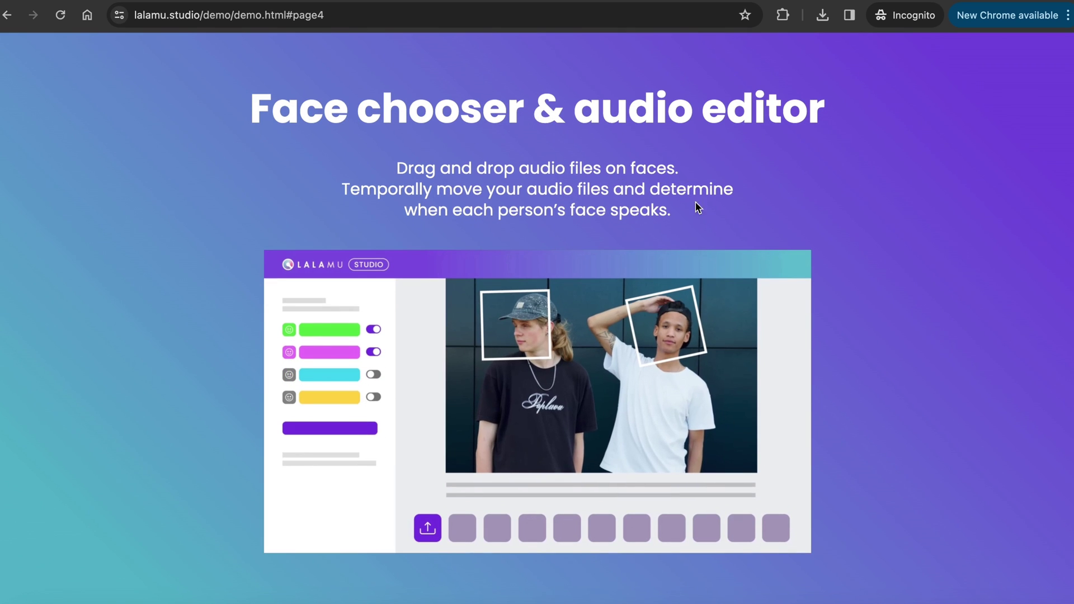
{"action": "scroll", "coordinate": [696, 216], "scroll_direction": "down", "scroll_amount": 3}
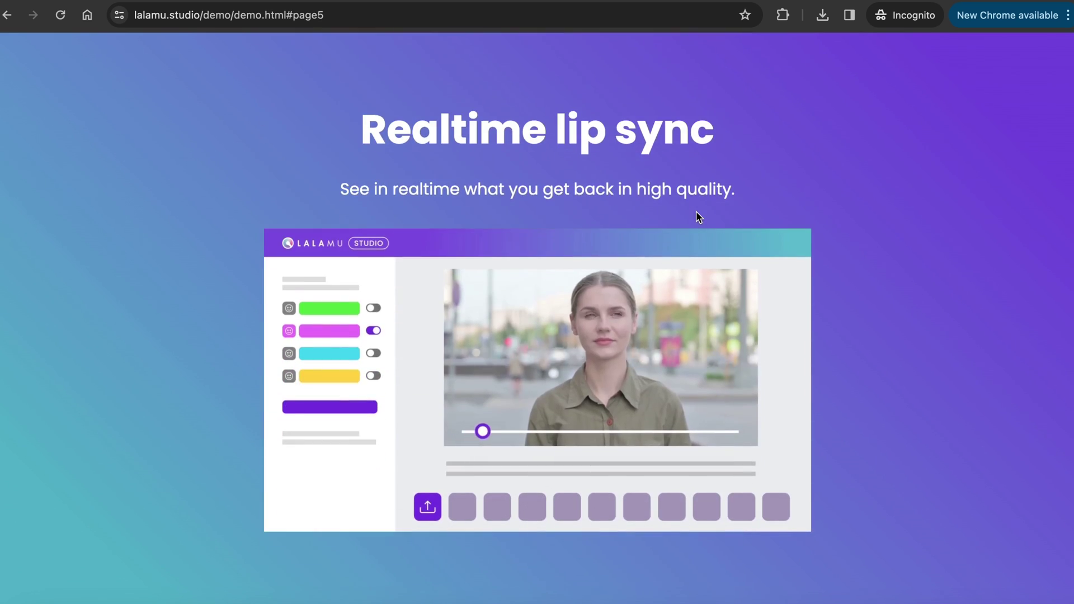
{"action": "scroll", "coordinate": [696, 212], "scroll_direction": "down", "scroll_amount": 3}
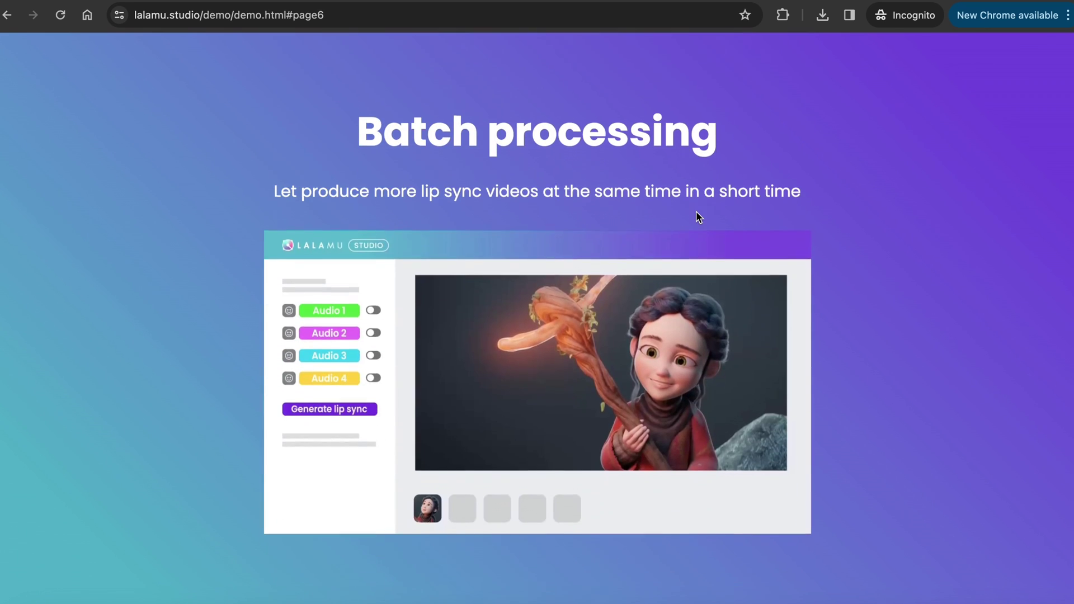
{"action": "scroll", "coordinate": [697, 216], "scroll_direction": "down", "scroll_amount": 3}
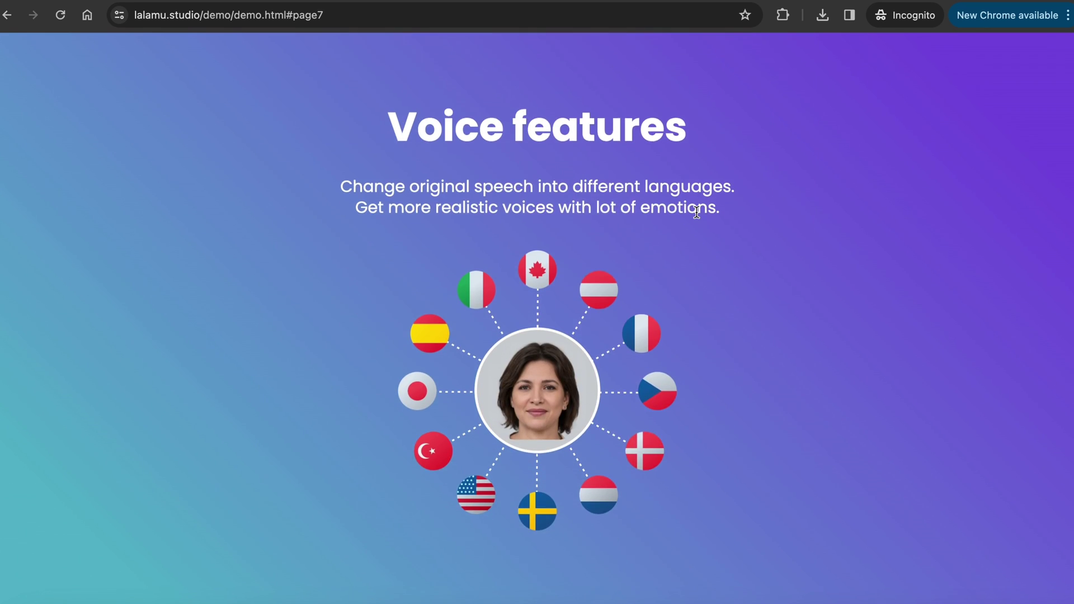
{"action": "scroll", "coordinate": [697, 216], "scroll_direction": "up", "scroll_amount": 4}
{"action": "scroll", "coordinate": [696, 211], "scroll_direction": "up", "scroll_amount": 6}
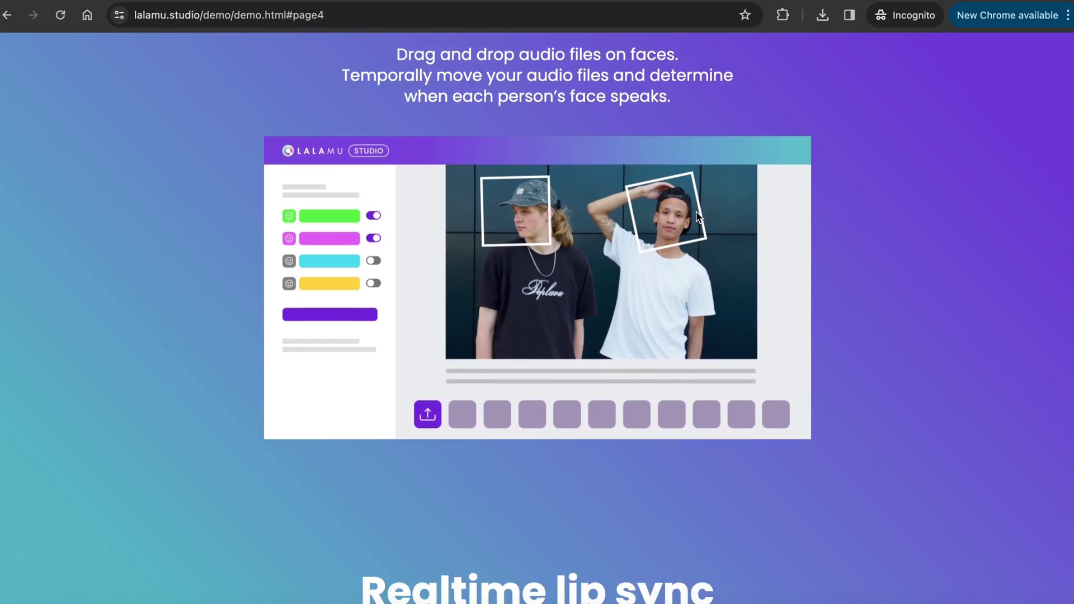
{"action": "scroll", "coordinate": [696, 217], "scroll_direction": "up", "scroll_amount": 4}
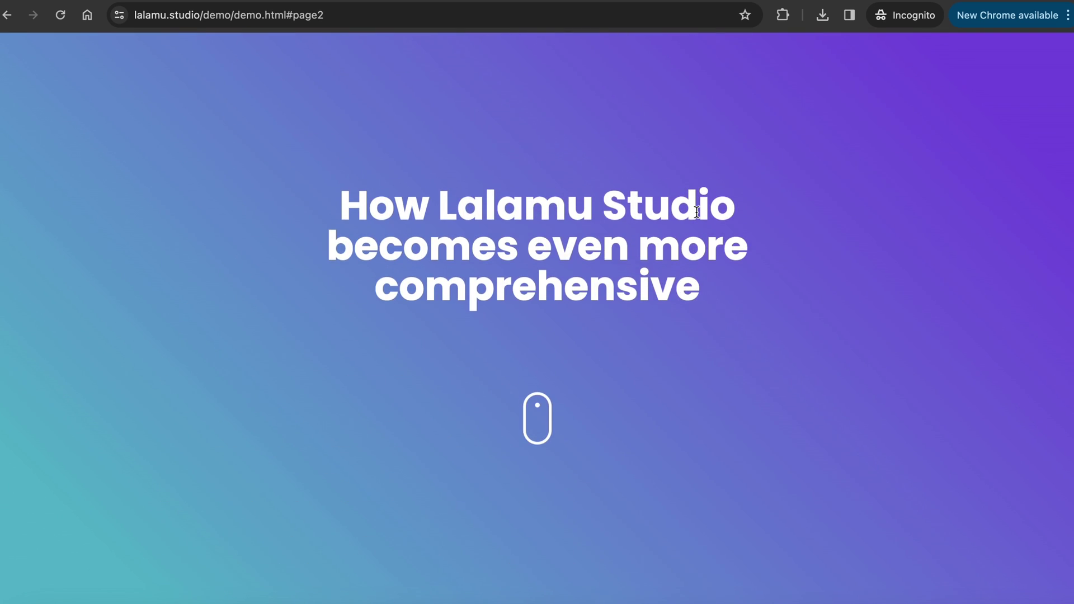
{"action": "scroll", "coordinate": [698, 217], "scroll_direction": "up", "scroll_amount": 1}
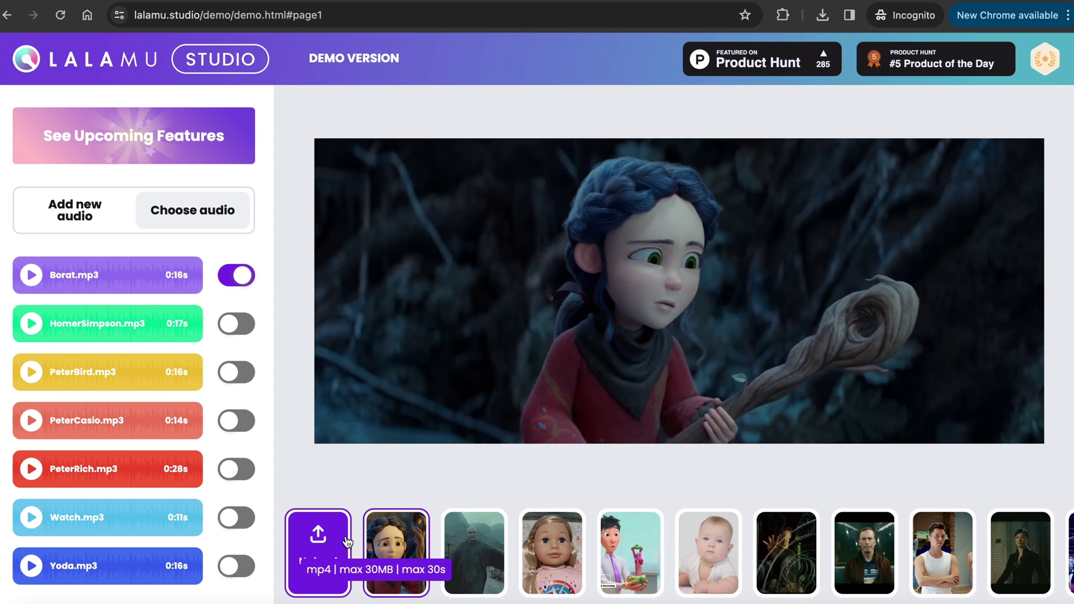
Start new text-to-speech audio and step through the narrator voices to Jason, EN.
{"action": "left_click", "coordinate": [75, 210]}
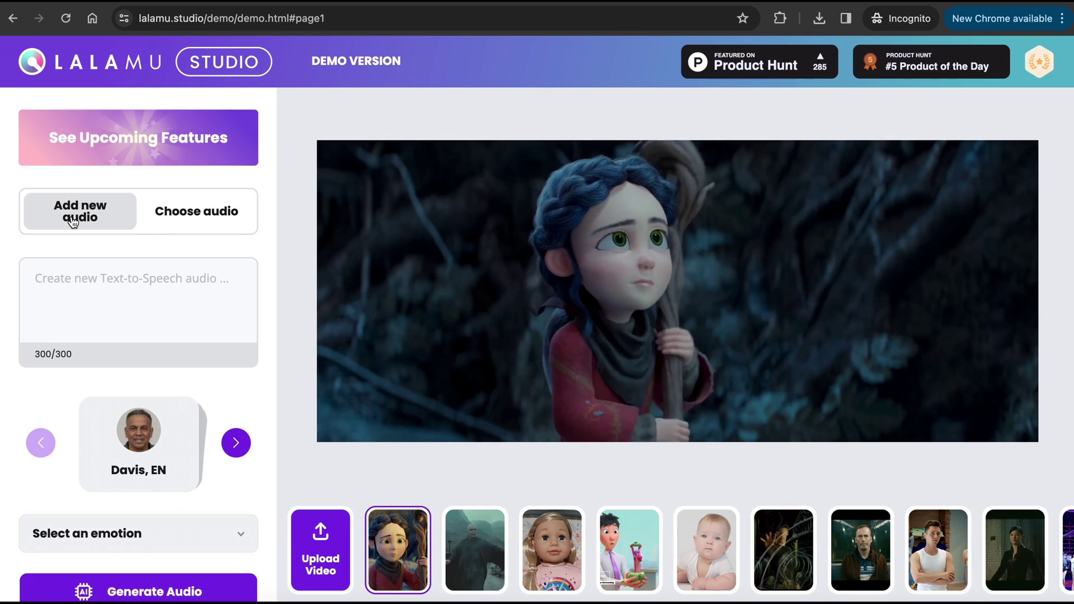
{"action": "scroll", "coordinate": [140, 336], "scroll_direction": "down", "scroll_amount": 2}
{"action": "left_click", "coordinate": [232, 325]}
{"action": "left_click", "coordinate": [232, 325]}
{"action": "left_click", "coordinate": [236, 324]}
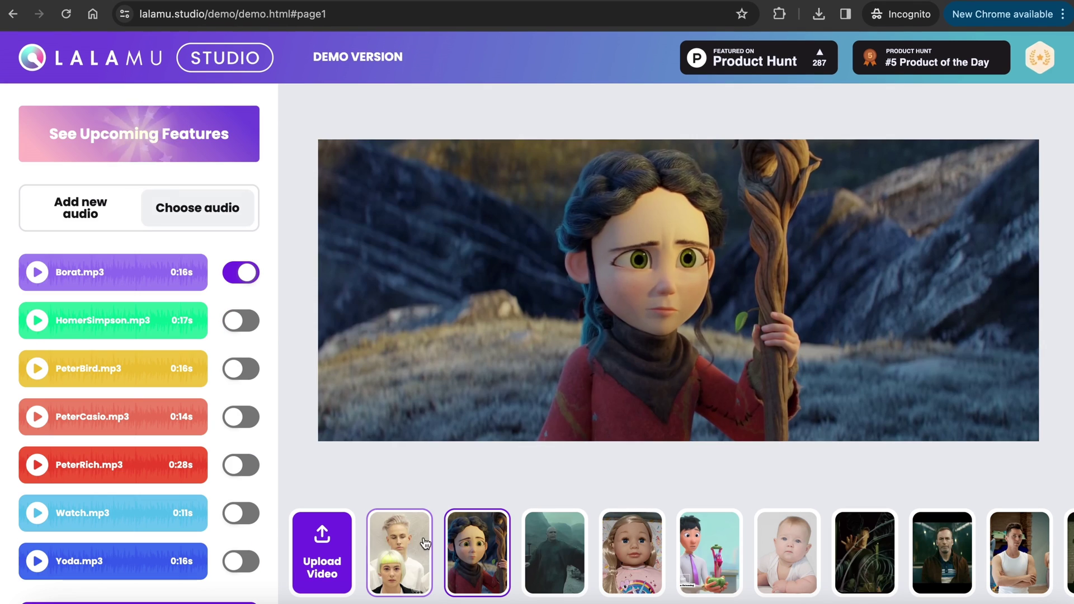
{"action": "left_click", "coordinate": [428, 541]}
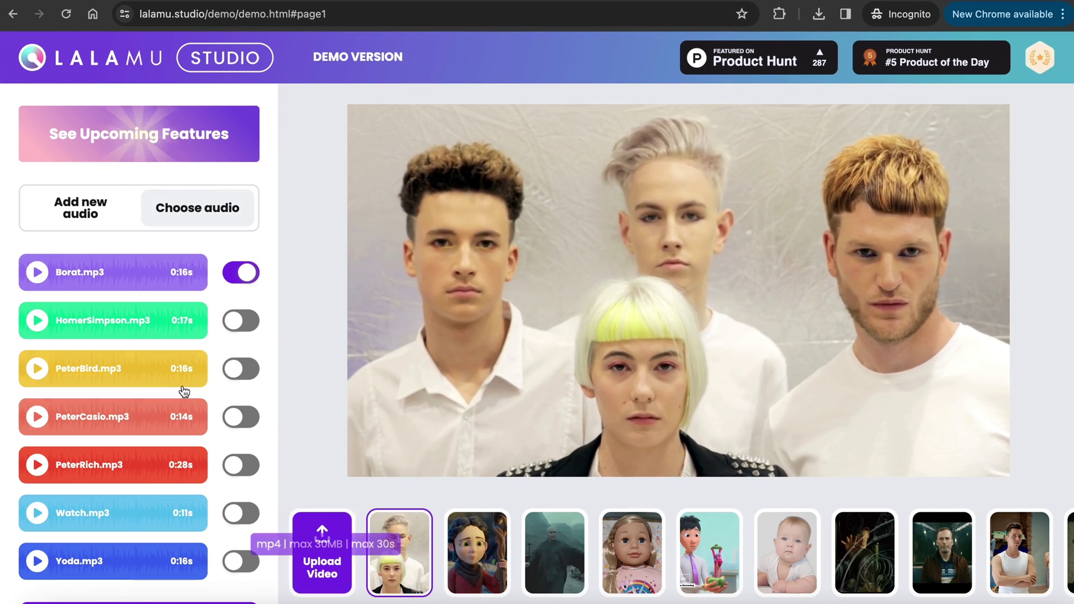
{"action": "left_click", "coordinate": [242, 368]}
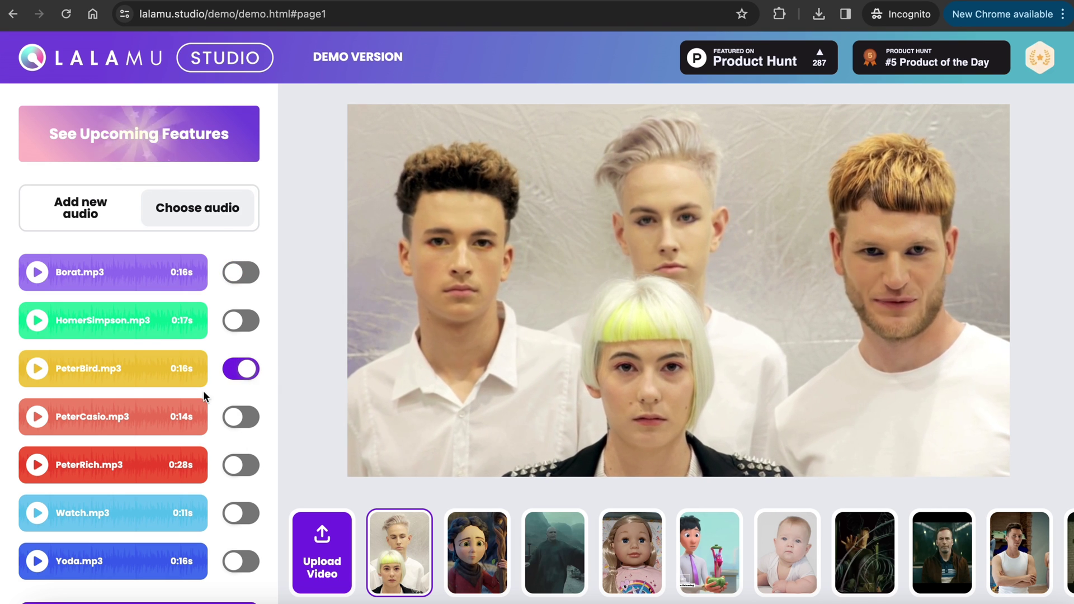
{"action": "scroll", "coordinate": [203, 394], "scroll_direction": "down", "scroll_amount": 2}
{"action": "left_click", "coordinate": [234, 554]}
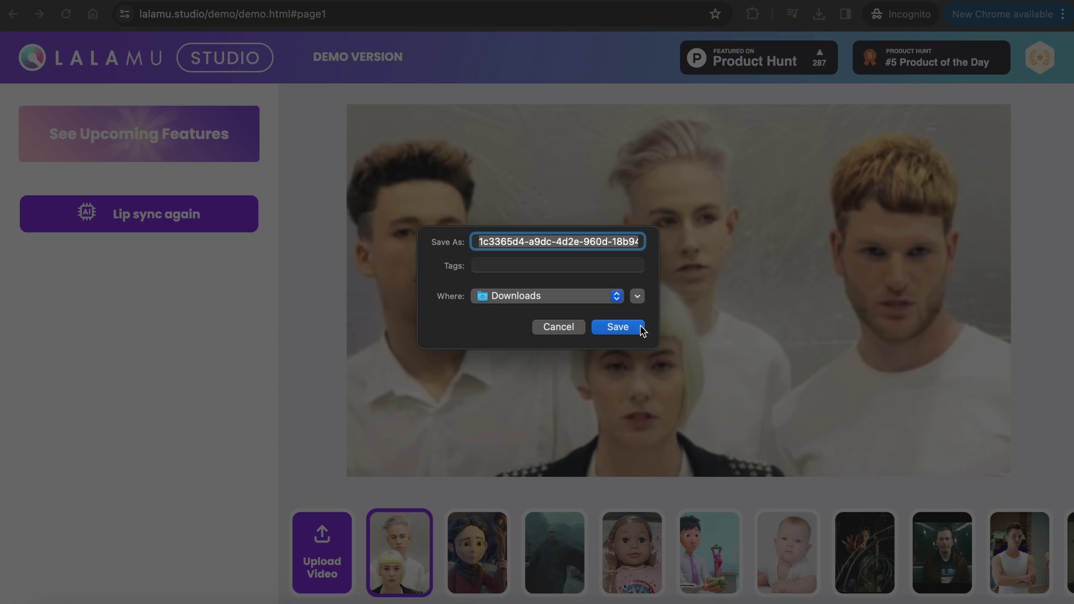
Save the group clip, then generate a lip-sync of the woman's video with sora- no gaps.MP3.
{"action": "left_click", "coordinate": [641, 329]}
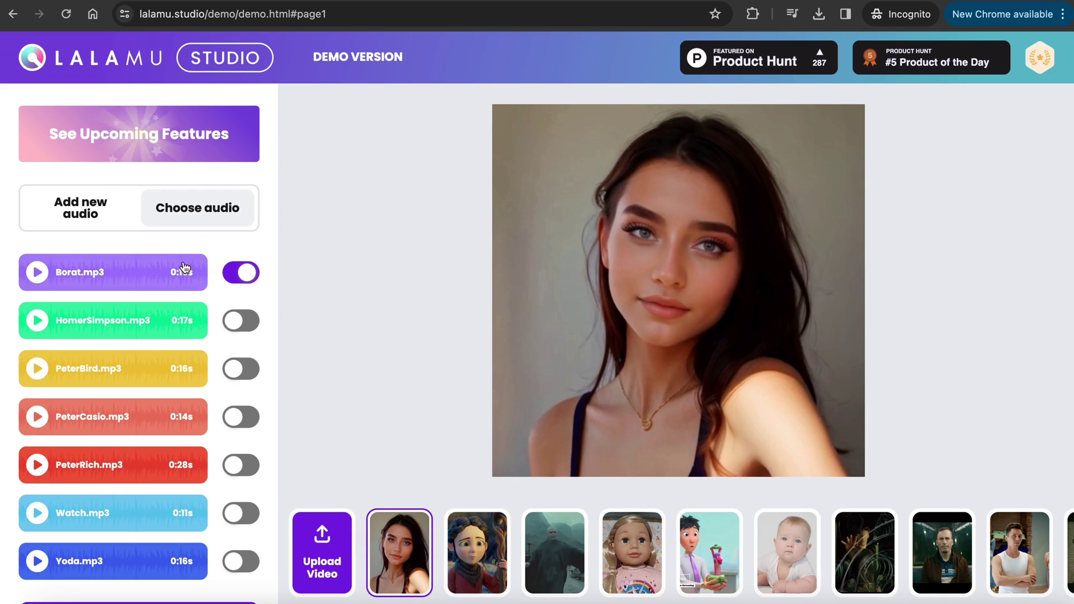
{"action": "left_click", "coordinate": [109, 216]}
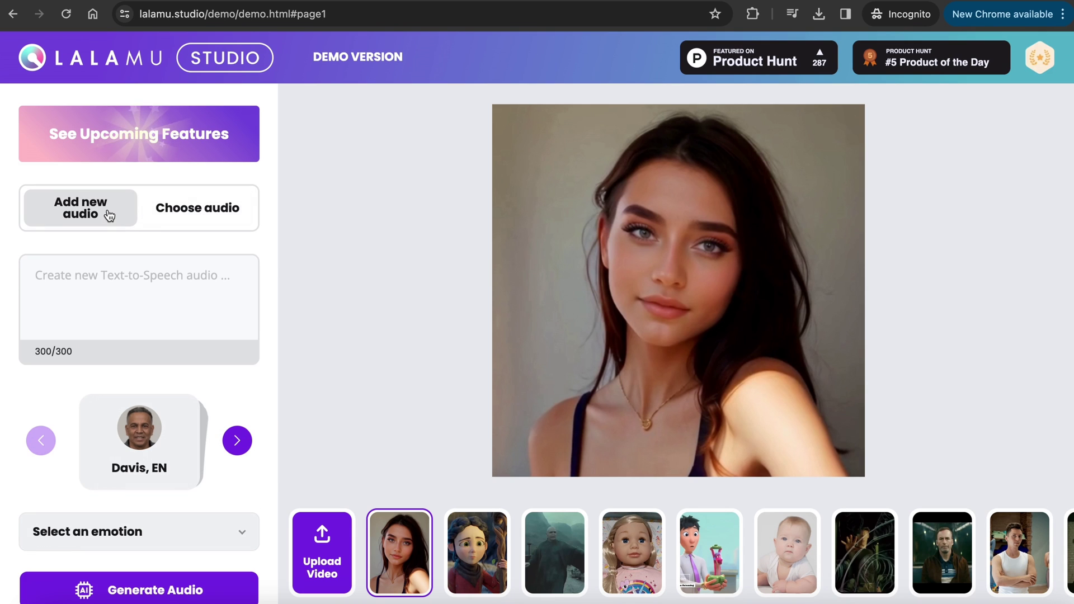
{"action": "scroll", "coordinate": [212, 584], "scroll_direction": "down", "scroll_amount": 2}
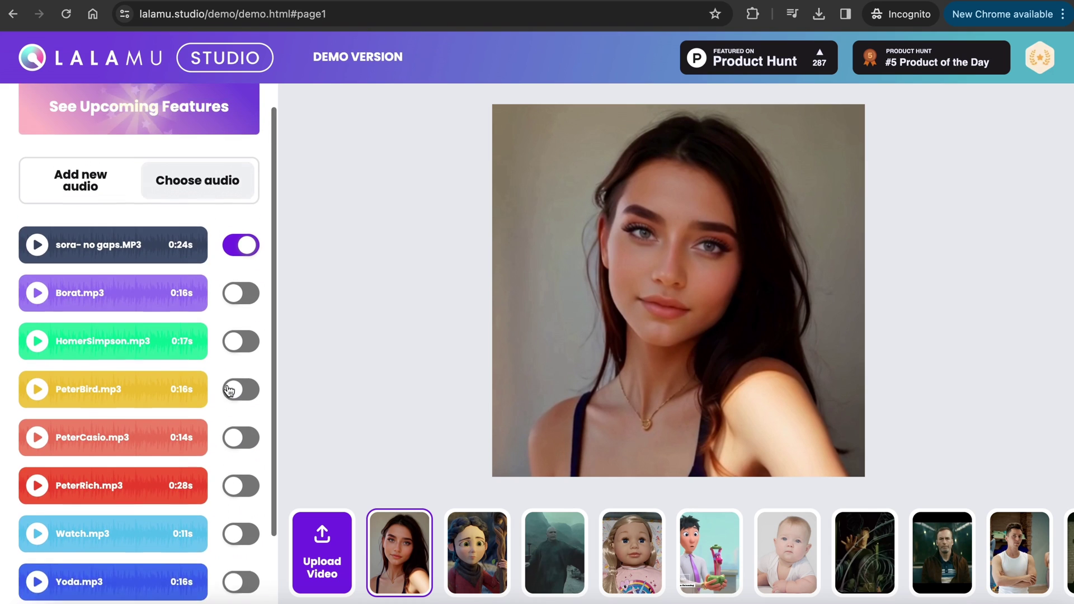
{"action": "scroll", "coordinate": [170, 296], "scroll_direction": "up", "scroll_amount": 1}
{"action": "scroll", "coordinate": [160, 326], "scroll_direction": "down", "scroll_amount": 2}
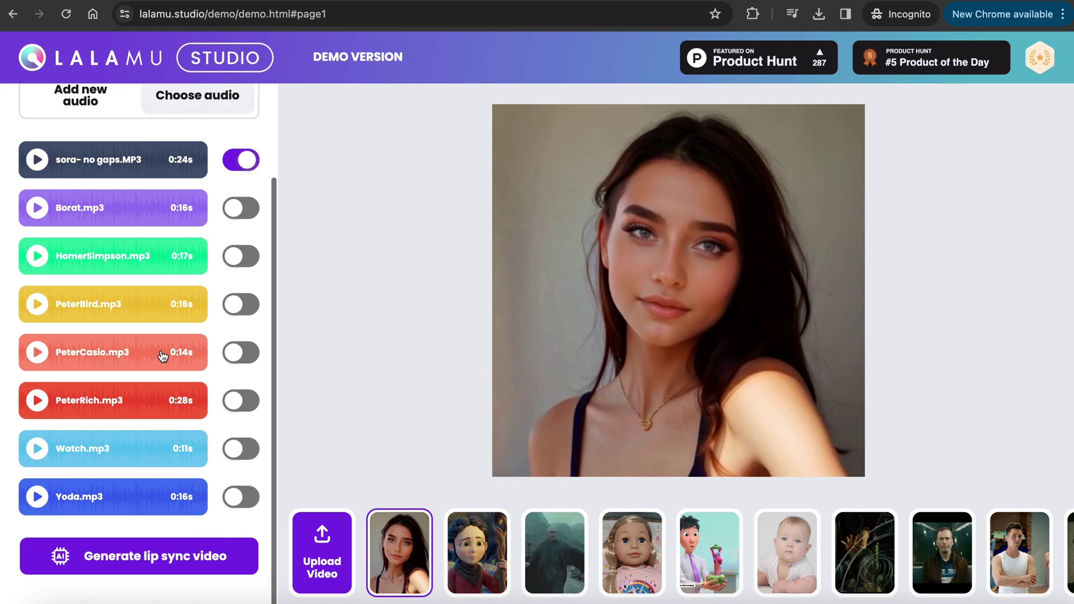
{"action": "left_click", "coordinate": [193, 554]}
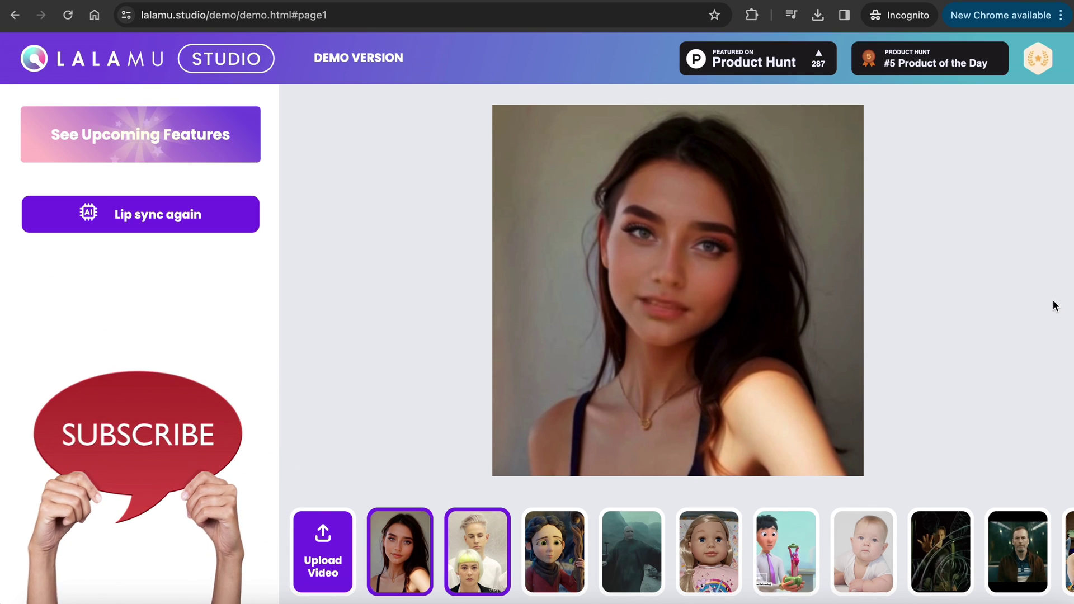
Save the woman's lip-synced video into Downloads.
{"action": "right_click", "coordinate": [763, 340]}
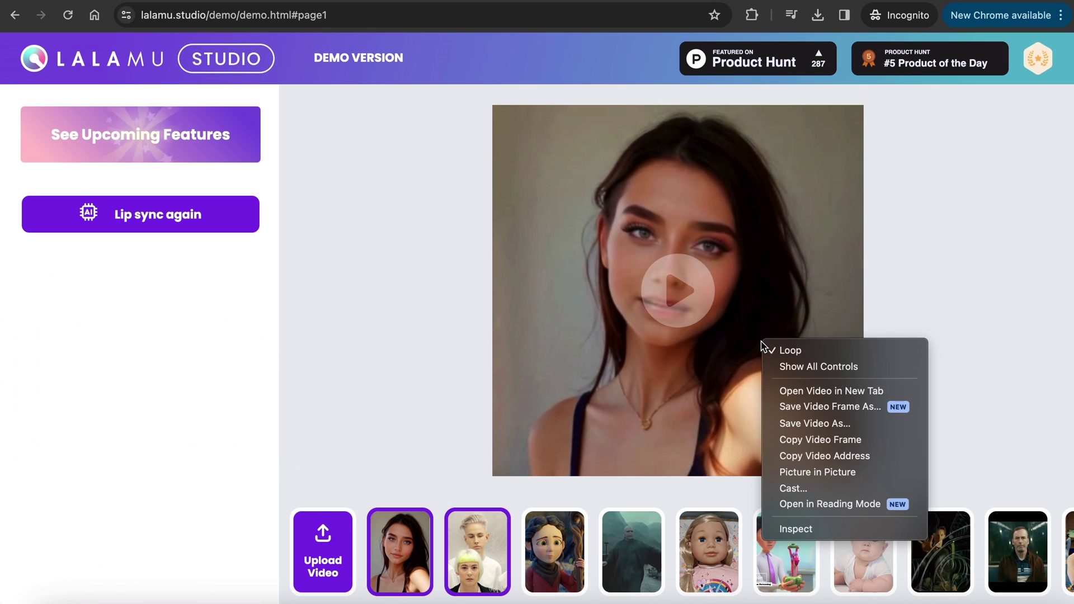
{"action": "left_click", "coordinate": [826, 425]}
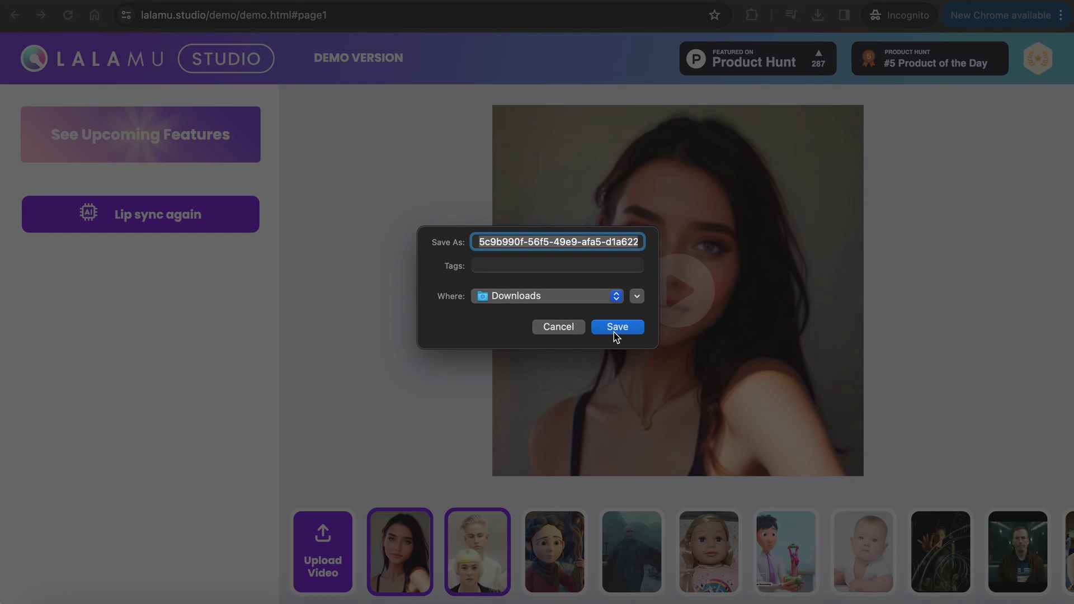
{"action": "left_click", "coordinate": [614, 332]}
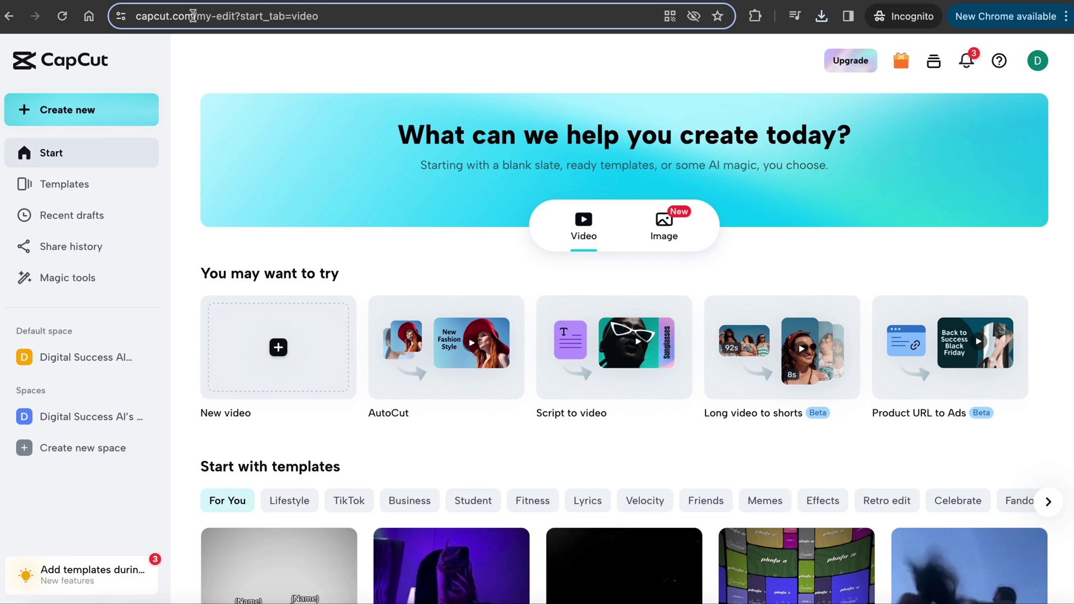
Load the lip-synced clip into CapCut's Video upscaler and export the 2x upscaled video.
{"action": "left_click_drag", "start_coordinate": [197, 15], "coordinate": [153, 38]}
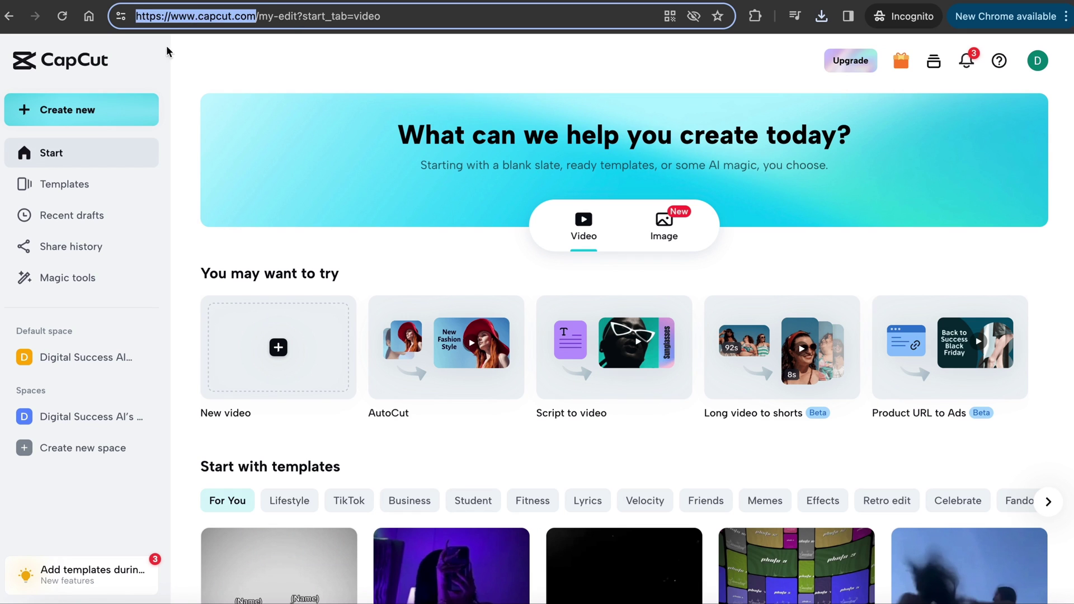
{"action": "left_click", "coordinate": [216, 61]}
{"action": "mouse_move", "coordinate": [115, 114]}
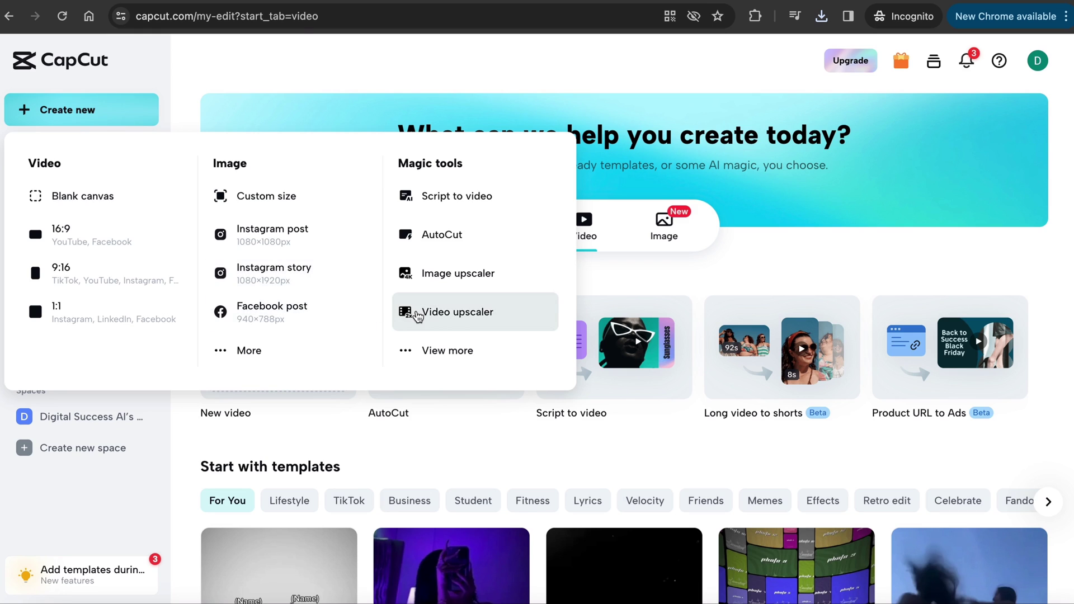
{"action": "left_click", "coordinate": [412, 312]}
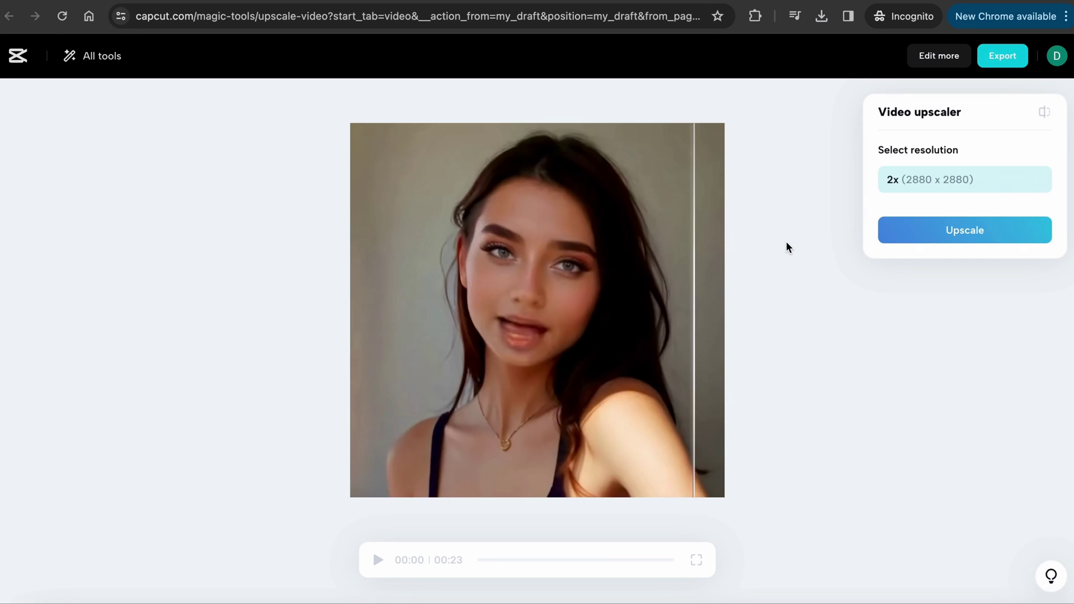
{"action": "left_click", "coordinate": [1005, 65]}
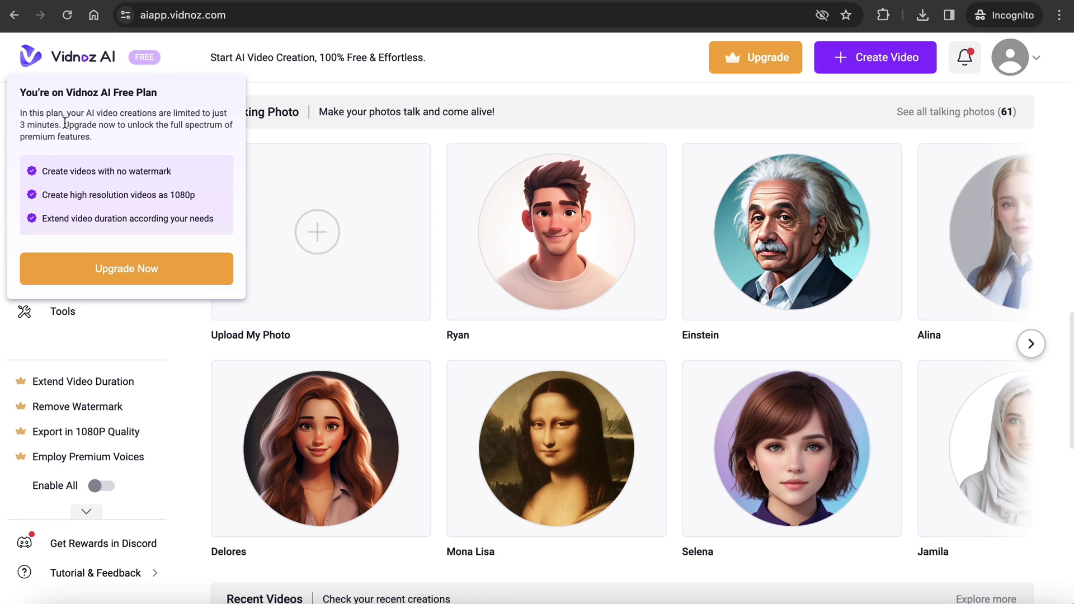
Review the 3-minute free-plan limit and the upgrade pricing options.
{"action": "left_click_drag", "start_coordinate": [59, 124], "coordinate": [21, 127]}
{"action": "left_click", "coordinate": [180, 273]}
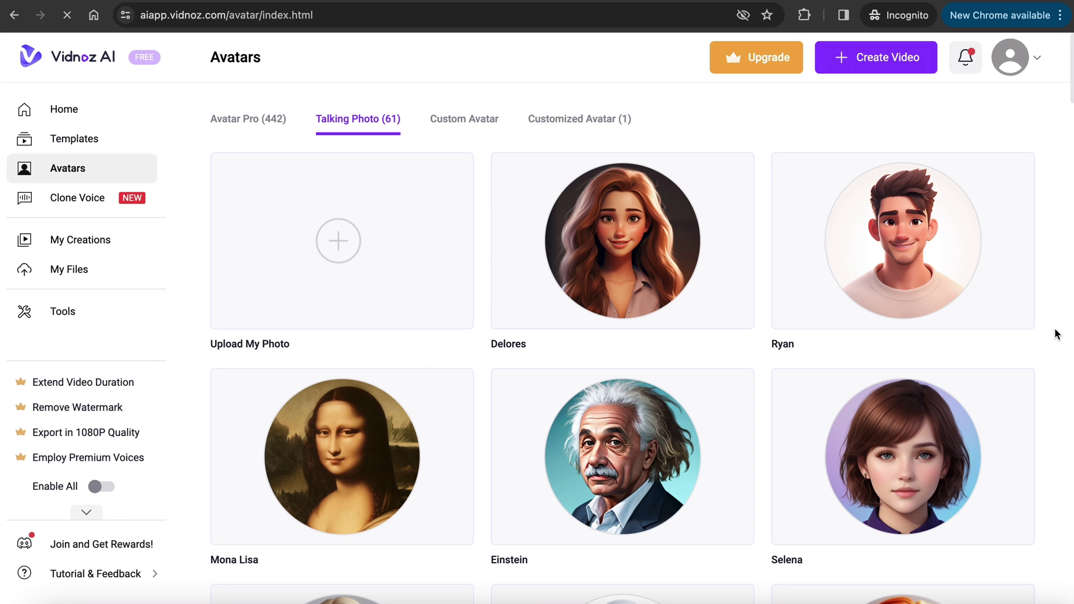
{"action": "scroll", "coordinate": [1062, 434], "scroll_direction": "down", "scroll_amount": 10}
{"action": "scroll", "coordinate": [1062, 434], "scroll_direction": "up", "scroll_amount": 5}
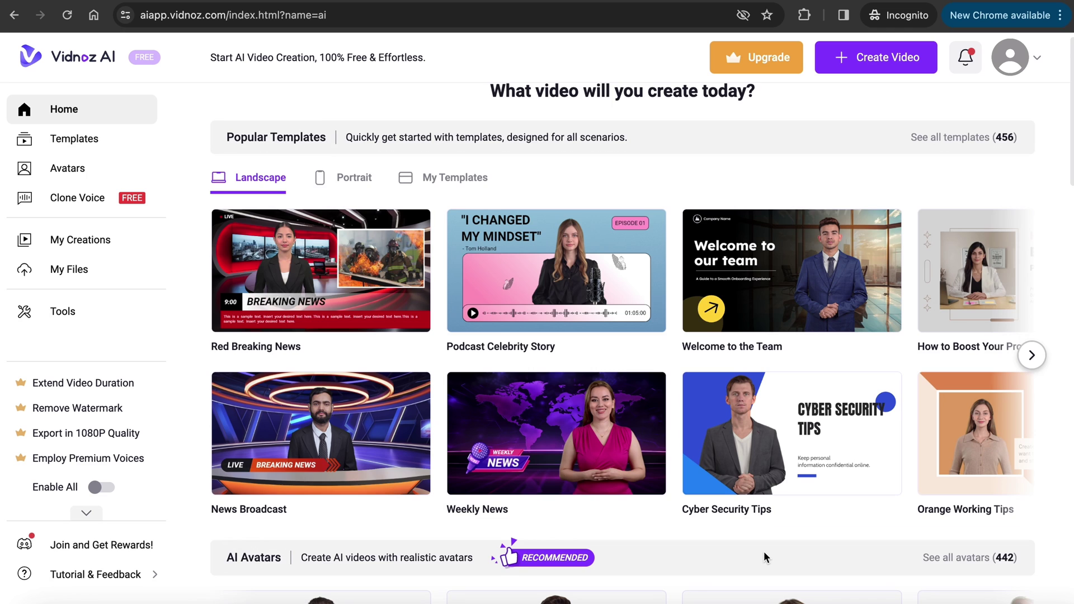
Preview the Quick News template from the Portrait popular templates.
{"action": "scroll", "coordinate": [764, 557], "scroll_direction": "down", "scroll_amount": 7}
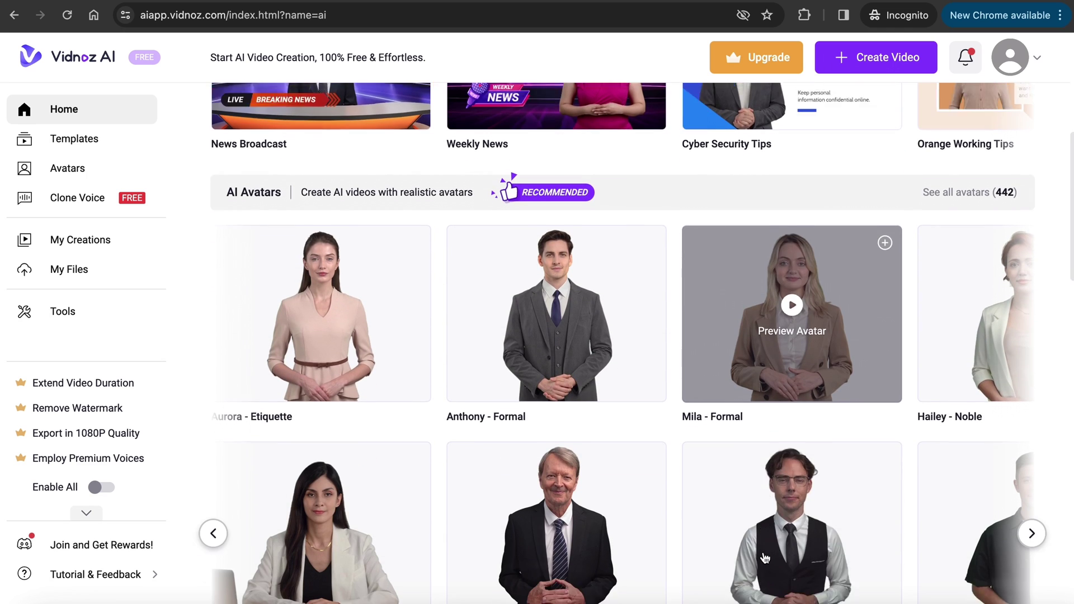
{"action": "scroll", "coordinate": [797, 554], "scroll_direction": "down", "scroll_amount": 7}
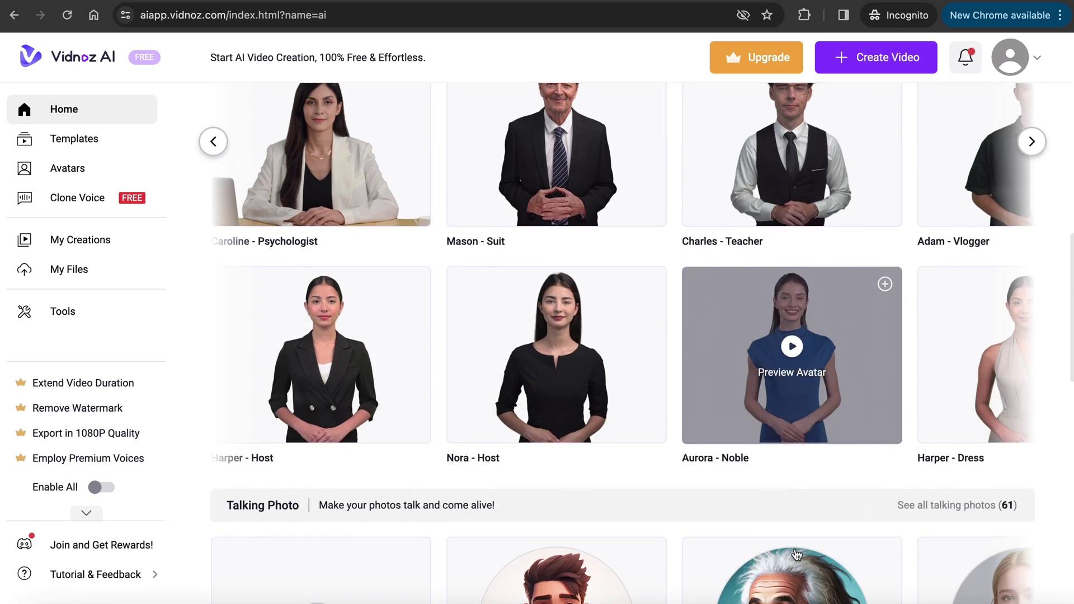
{"action": "scroll", "coordinate": [796, 553], "scroll_direction": "up", "scroll_amount": 7}
{"action": "scroll", "coordinate": [796, 554], "scroll_direction": "up", "scroll_amount": 6}
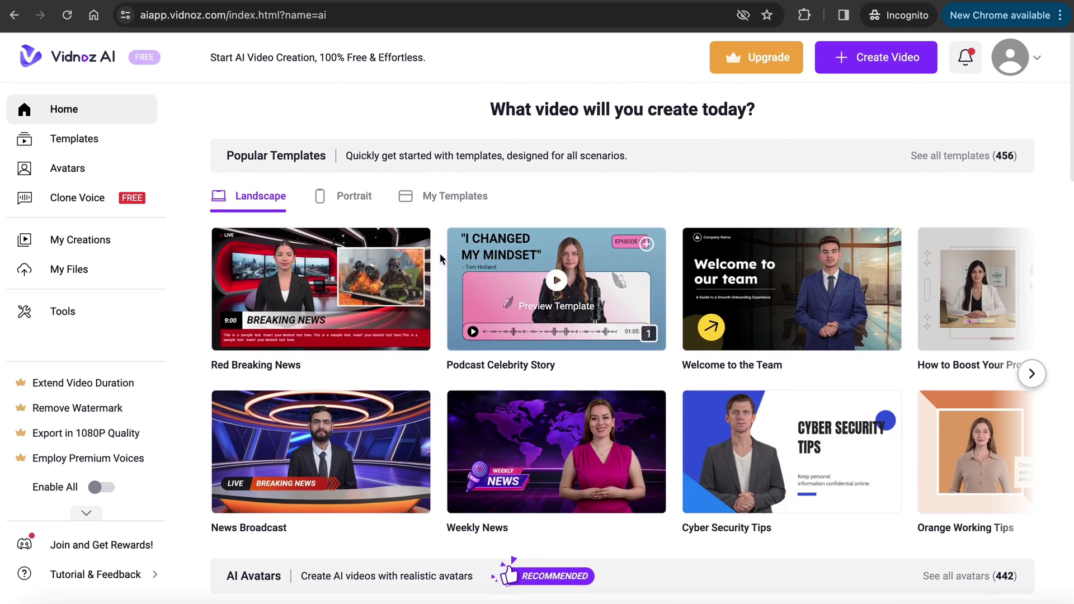
{"action": "left_click", "coordinate": [350, 195]}
{"action": "left_click", "coordinate": [479, 325]}
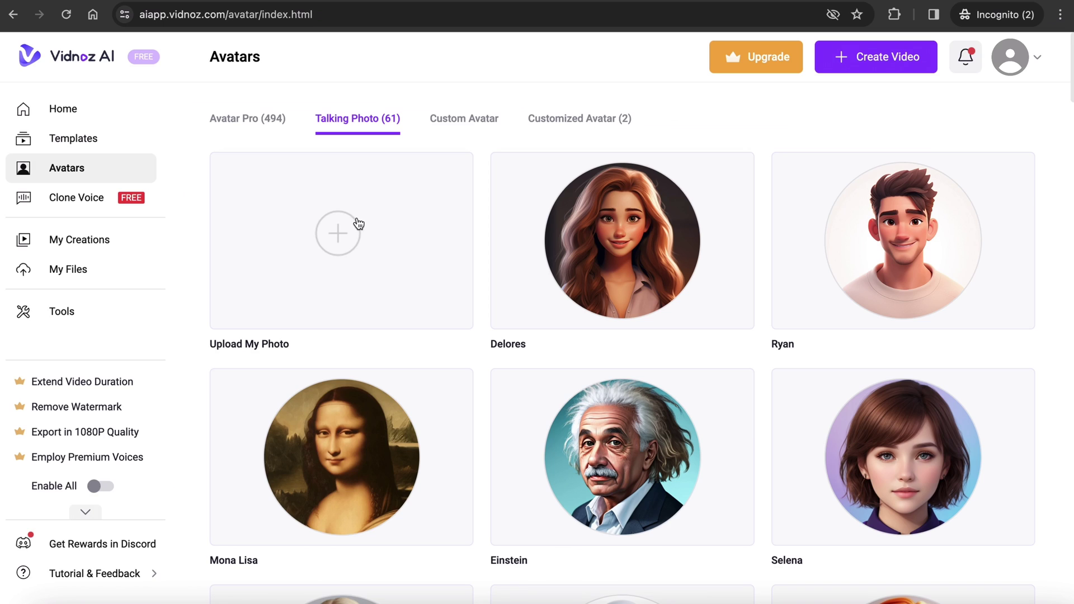
Upload the gym portrait, keep its original background, and generate the talking photo.
{"action": "left_click", "coordinate": [357, 227]}
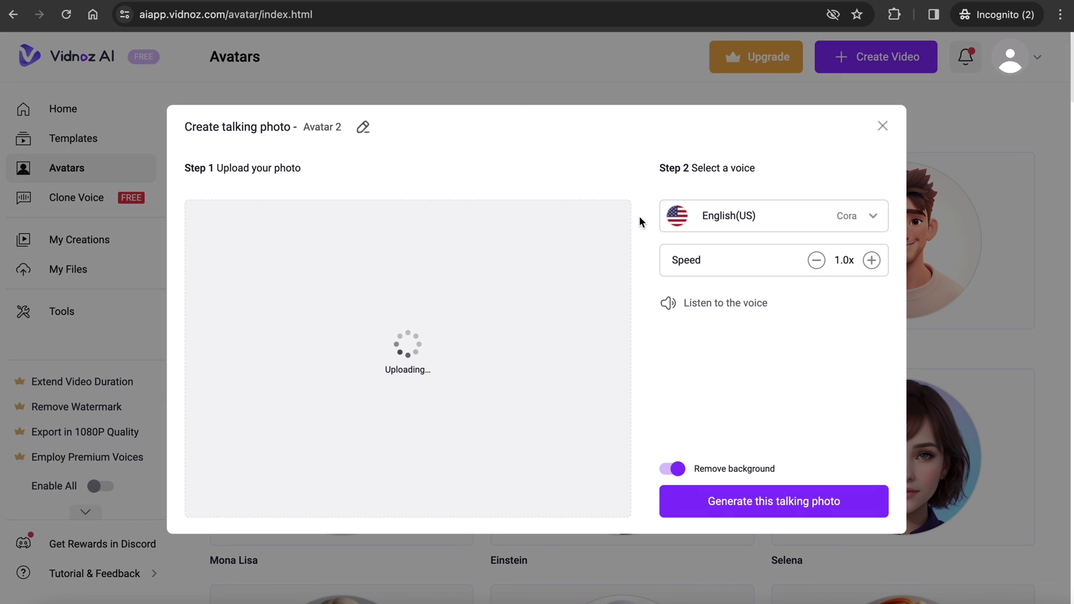
{"action": "left_click", "coordinate": [668, 470]}
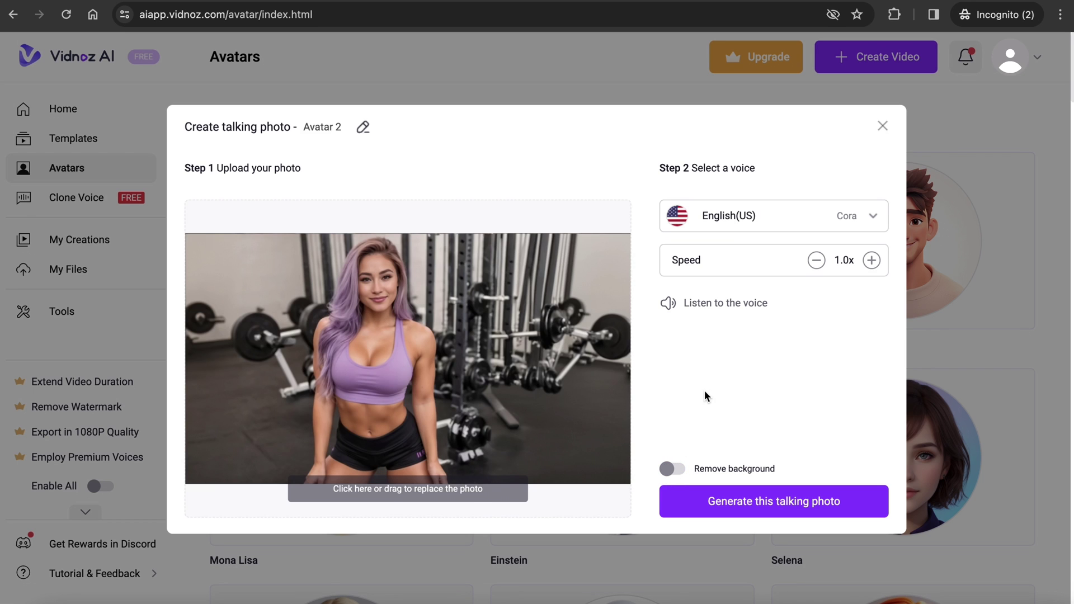
{"action": "left_click", "coordinate": [731, 499]}
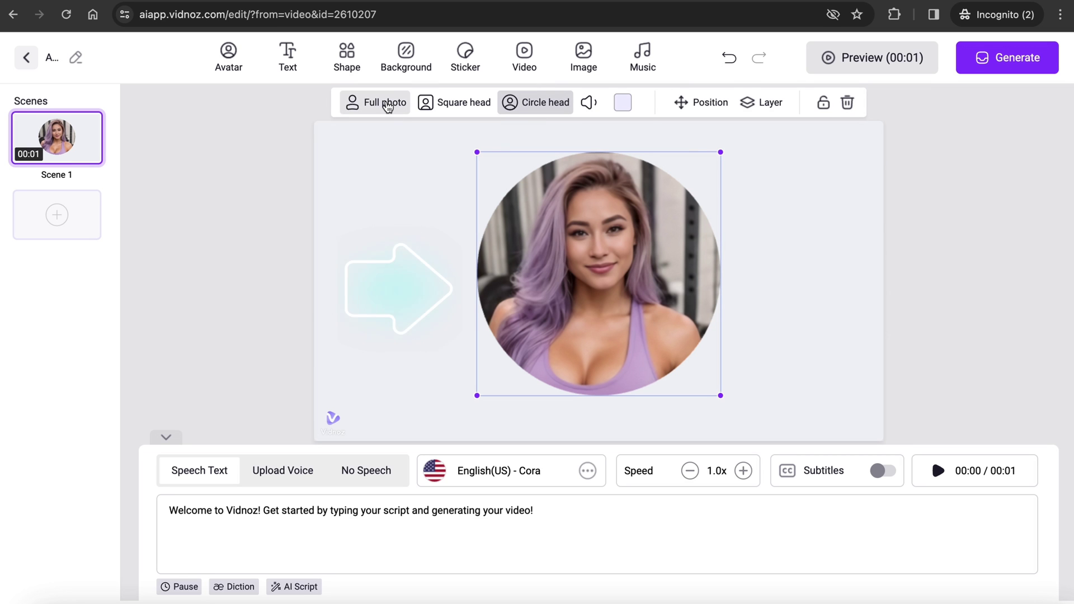
Show the avatar as the full photo and replace the default speech with an uploaded voice file.
{"action": "left_click", "coordinate": [366, 109]}
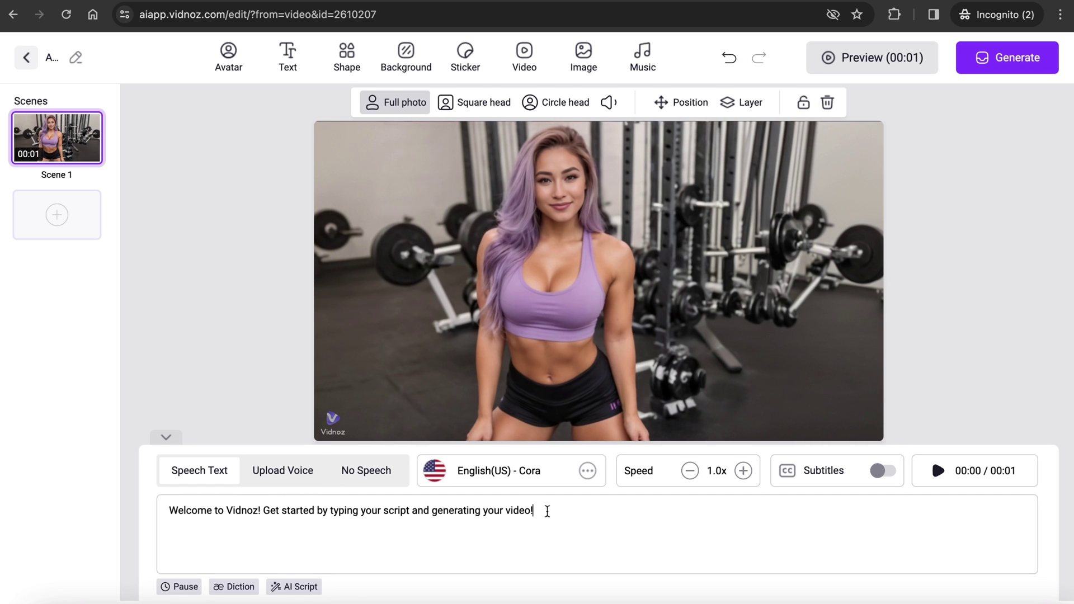
{"action": "left_click_drag", "start_coordinate": [548, 511], "coordinate": [168, 507]}
{"action": "left_click", "coordinate": [295, 474]}
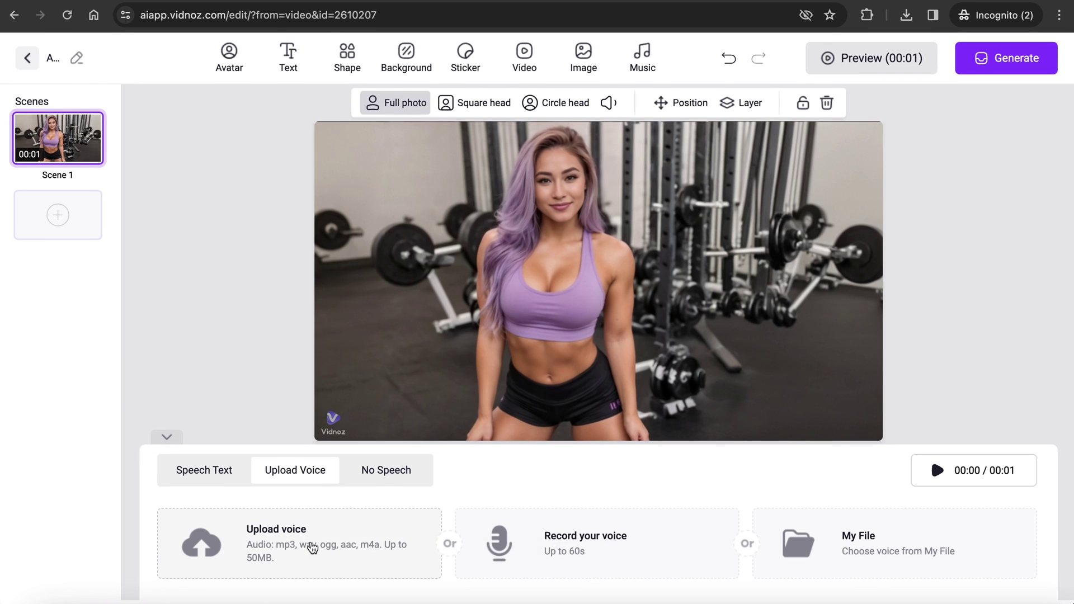
{"action": "left_click", "coordinate": [309, 546]}
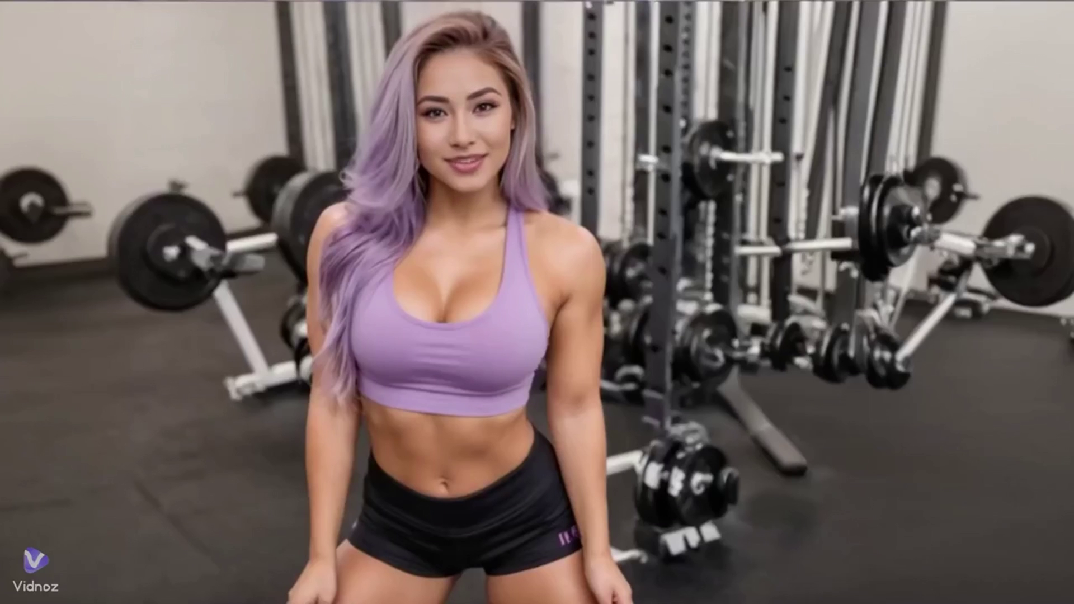